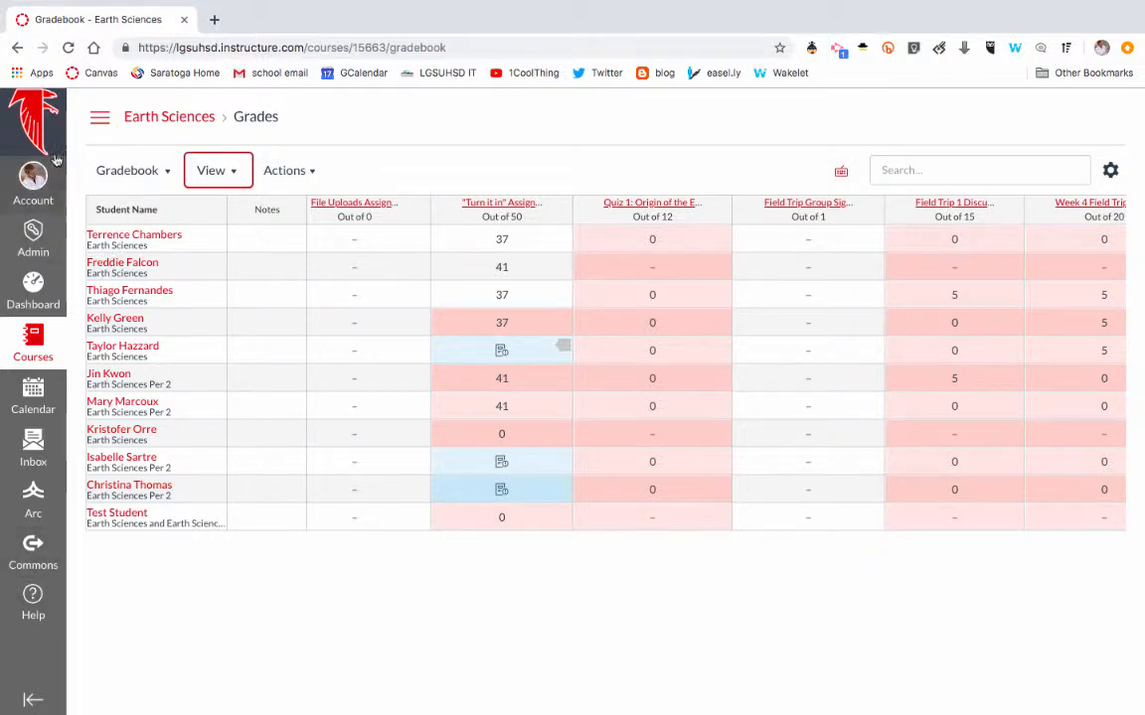
Show and hide the course navigation, and look at the alternative gradebook views.
left_click(101, 123)
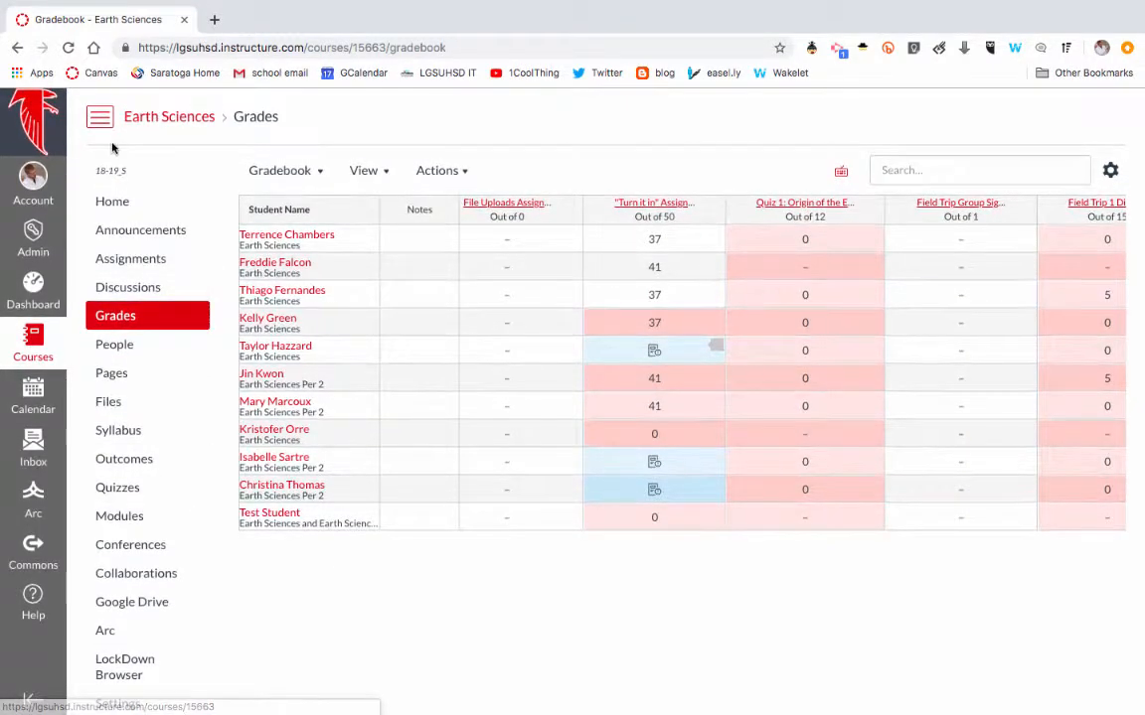
left_click(99, 118)
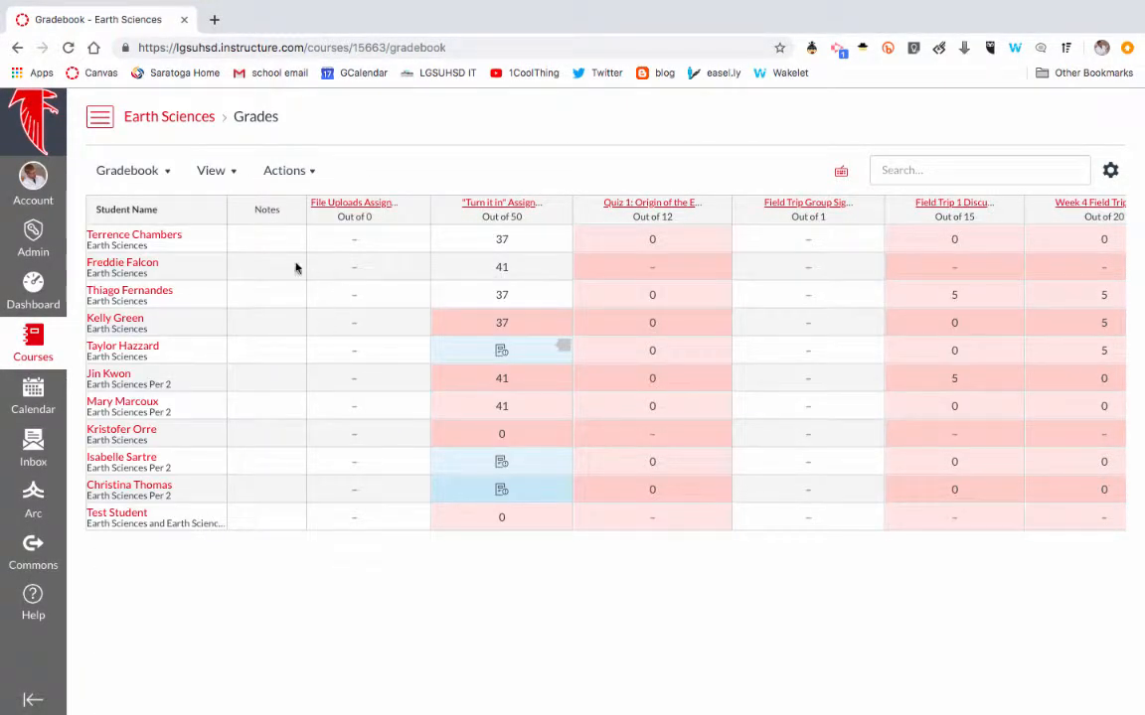
left_click(149, 173)
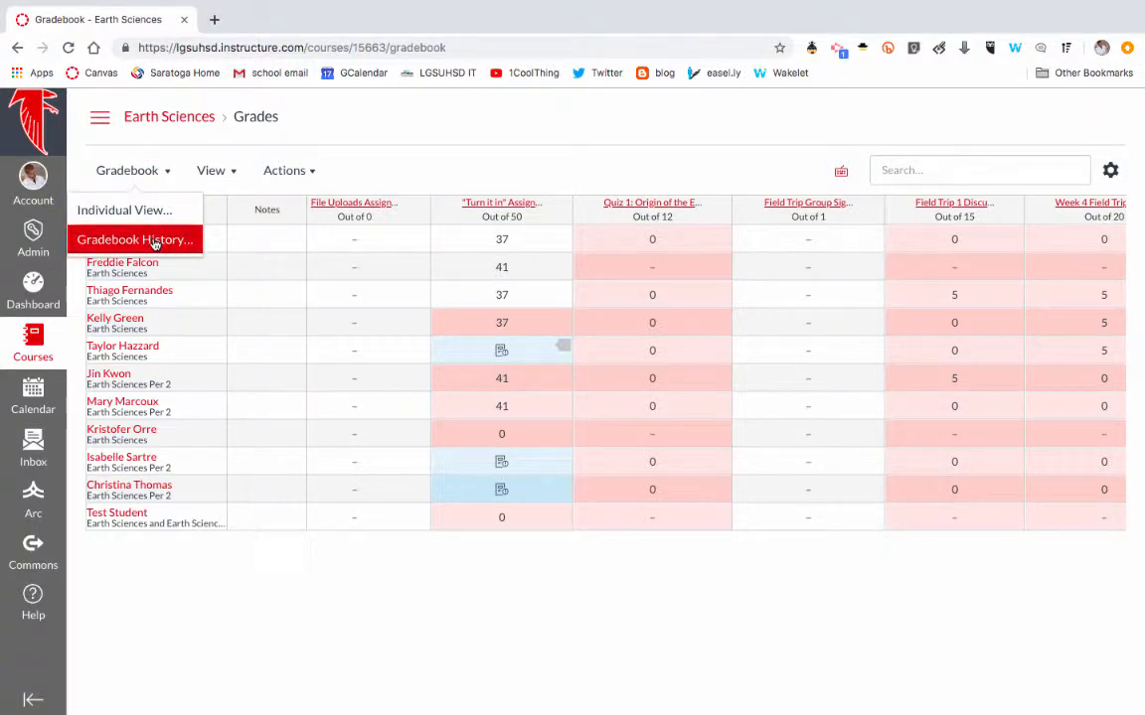
Review the gradebook's arrangement, filter, status and column display options.
left_click(227, 181)
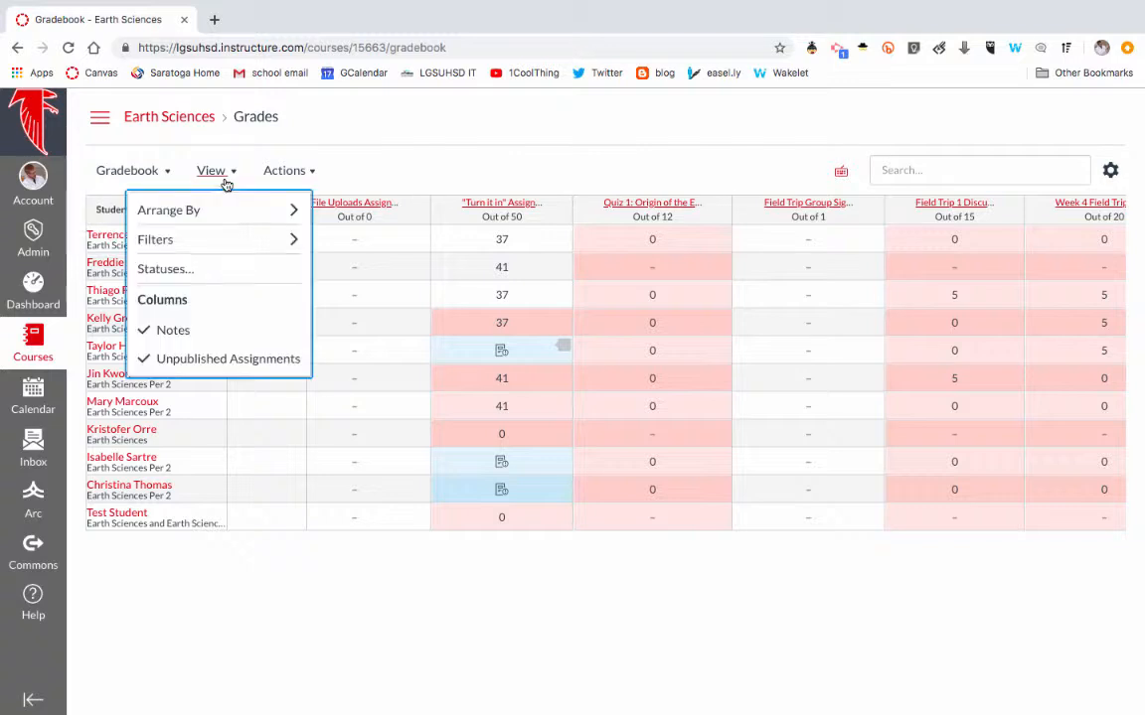
mouse_move(243, 211)
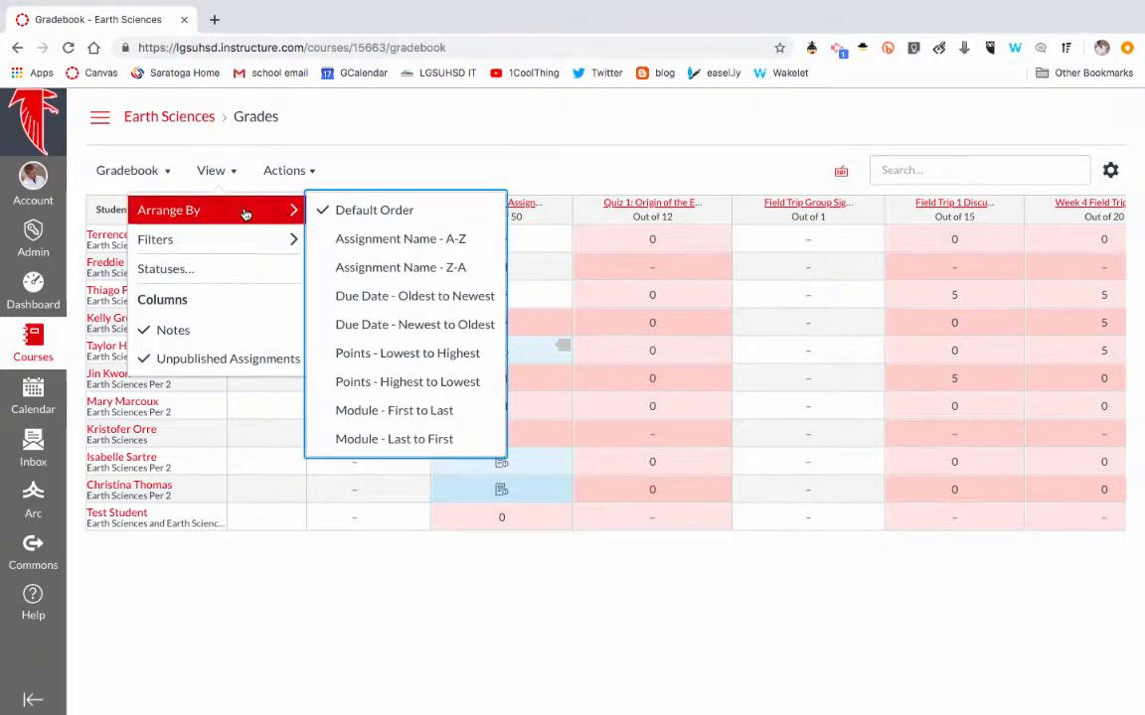
mouse_move(232, 235)
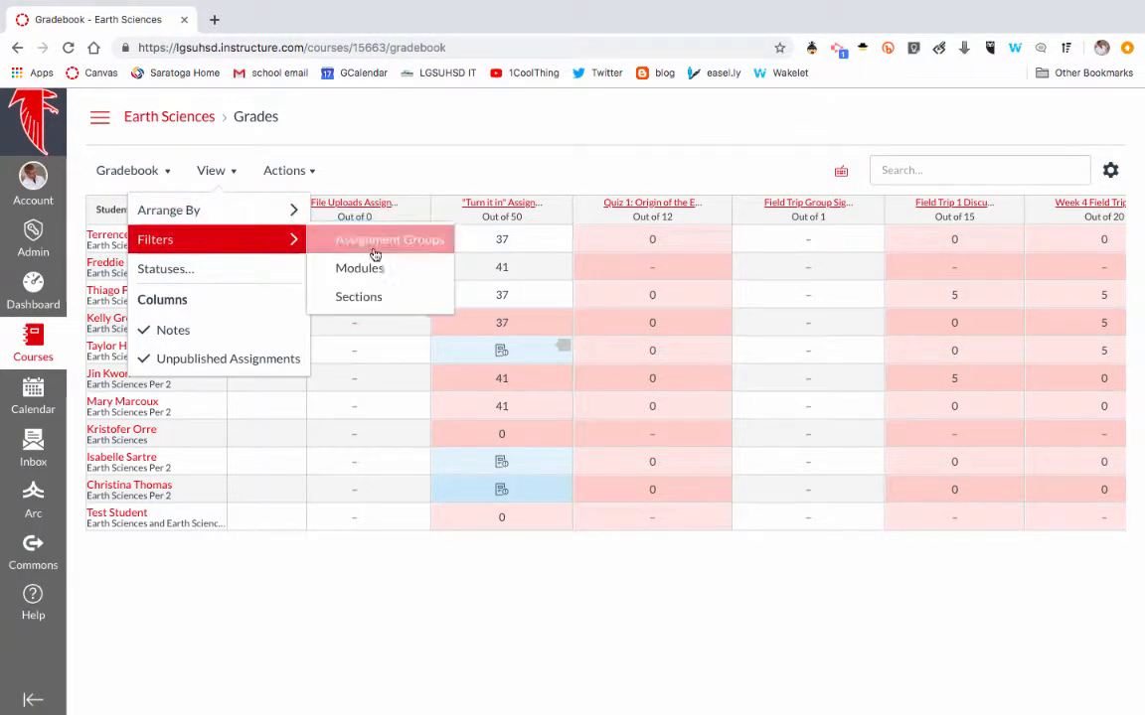
left_click(223, 271)
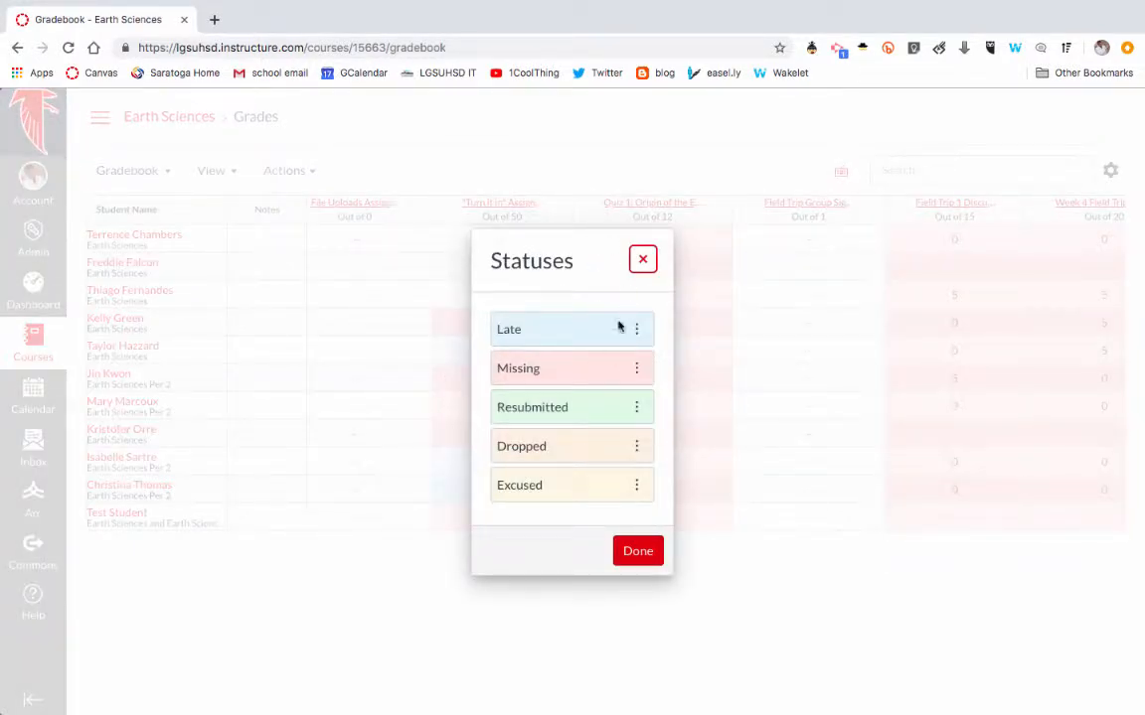
left_click(642, 261)
left_click(213, 182)
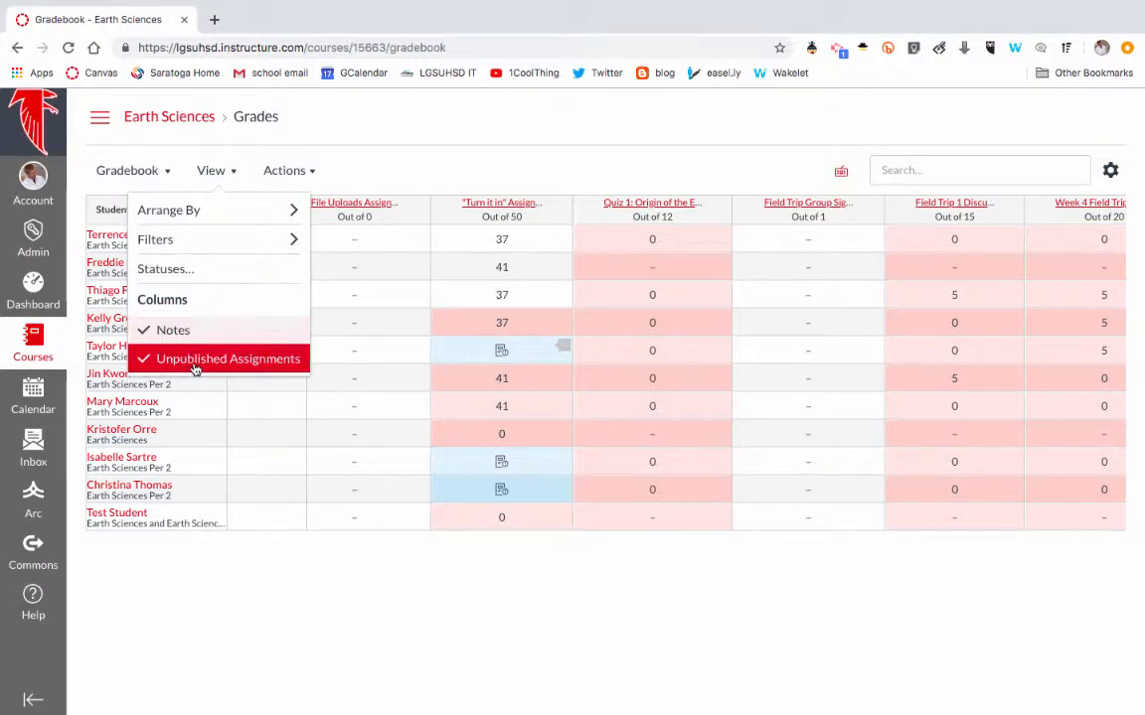
Review the gradebook's import and export options and its list of keyboard shortcuts.
left_click(286, 179)
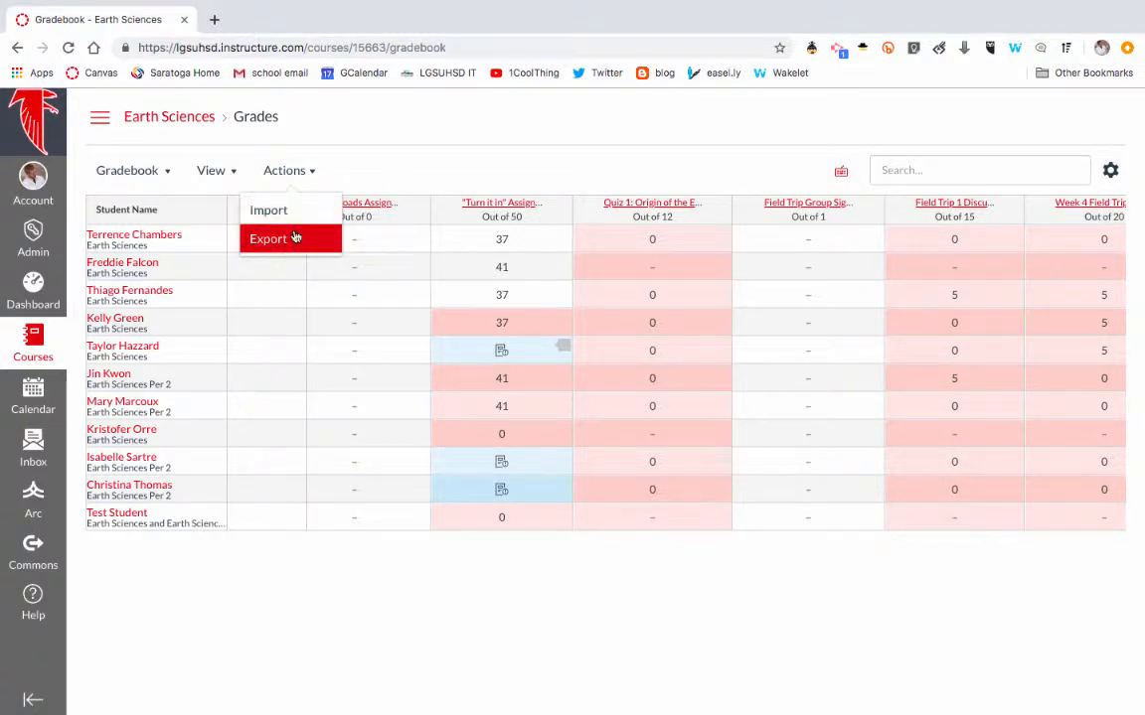
left_click(291, 171)
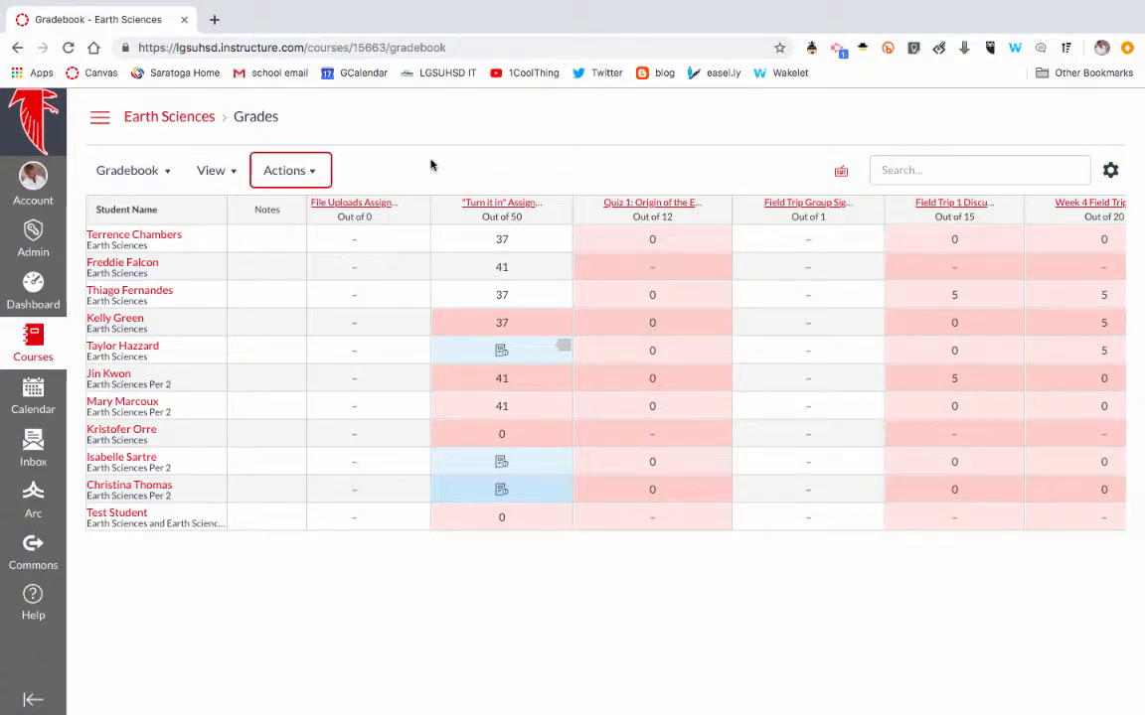
left_click(841, 174)
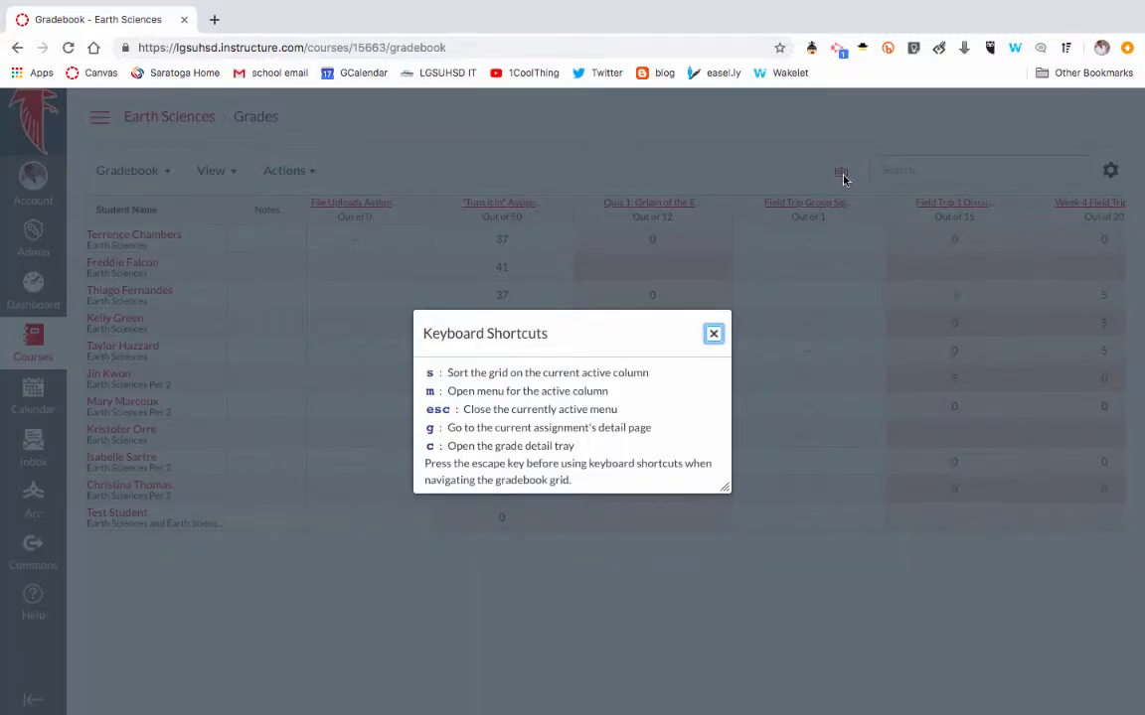
left_click(714, 335)
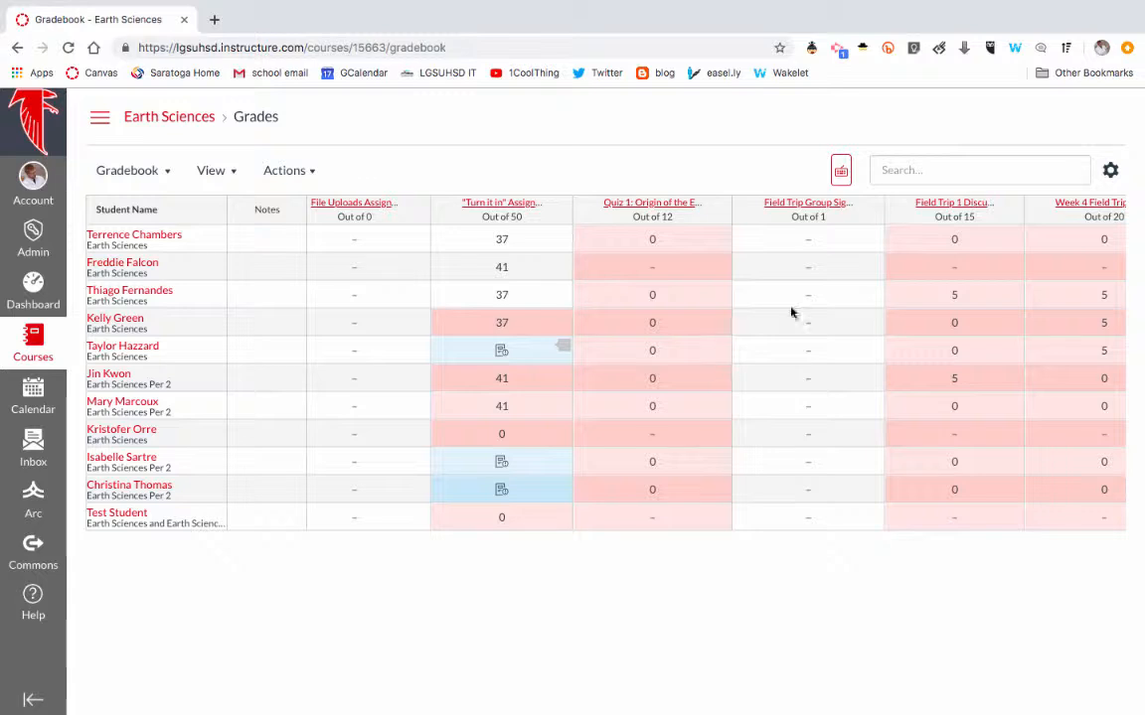
Search the gradebook for a student by part of the first name, and clear the search.
left_click(941, 164)
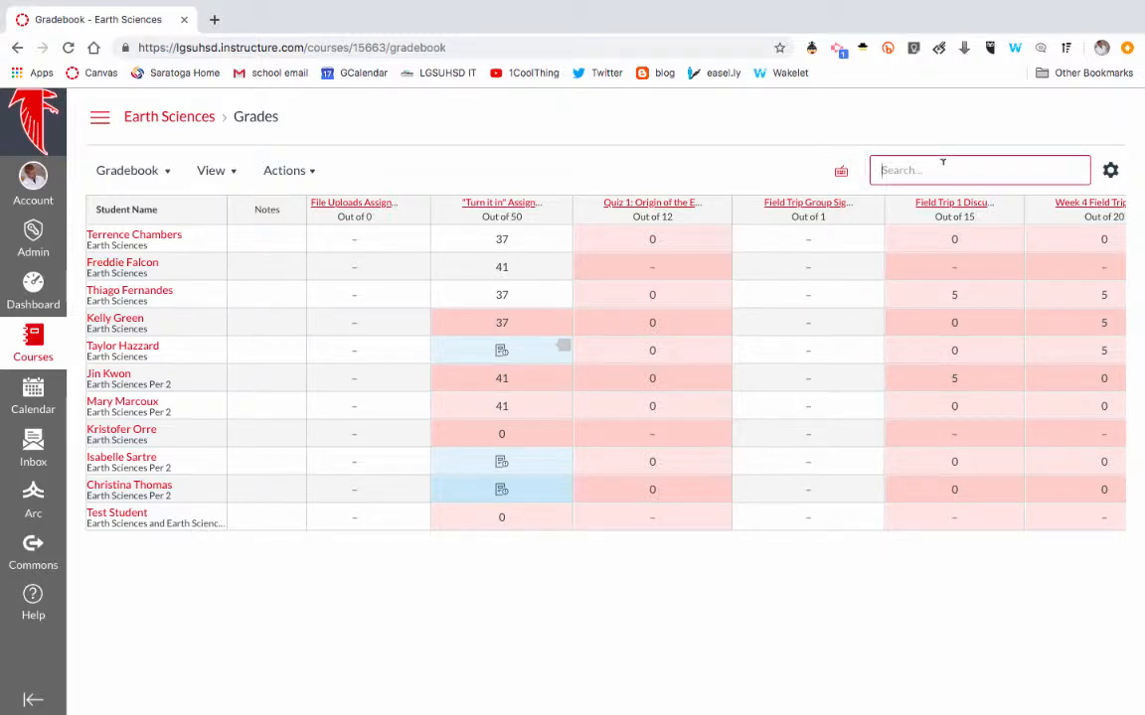
type("free")
key("BackSpace")
type("d")
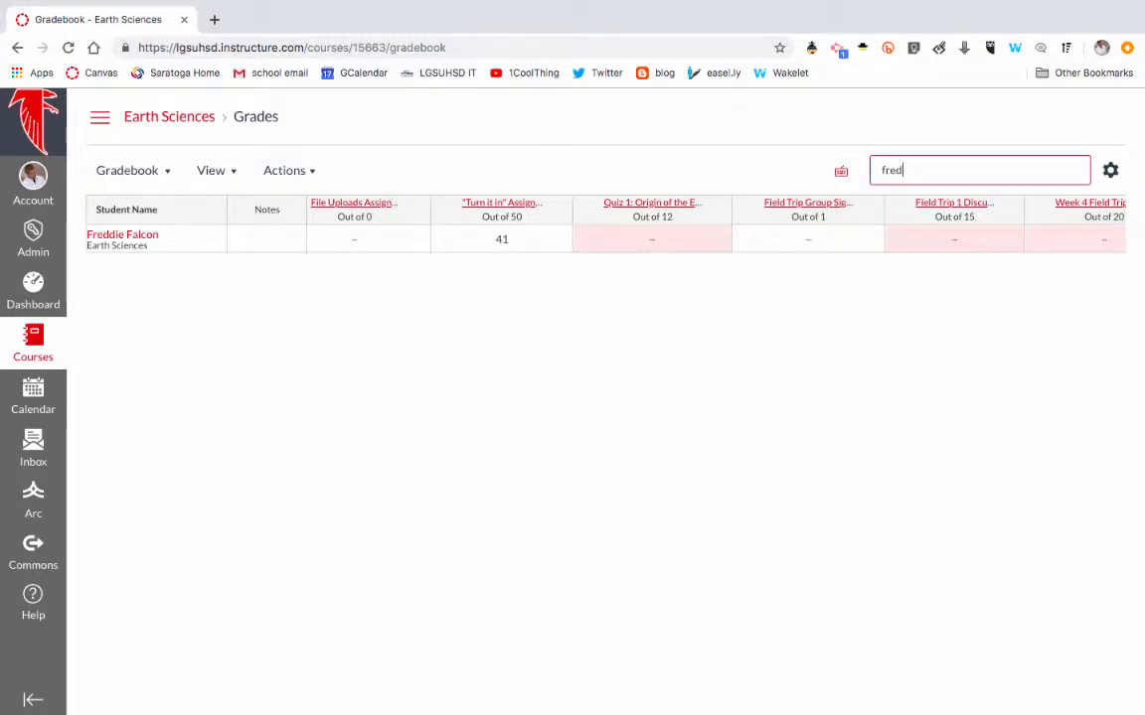
type("d")
key("BackSpace")
key("BackSpace")
key("BackSpace")
key("BackSpace")
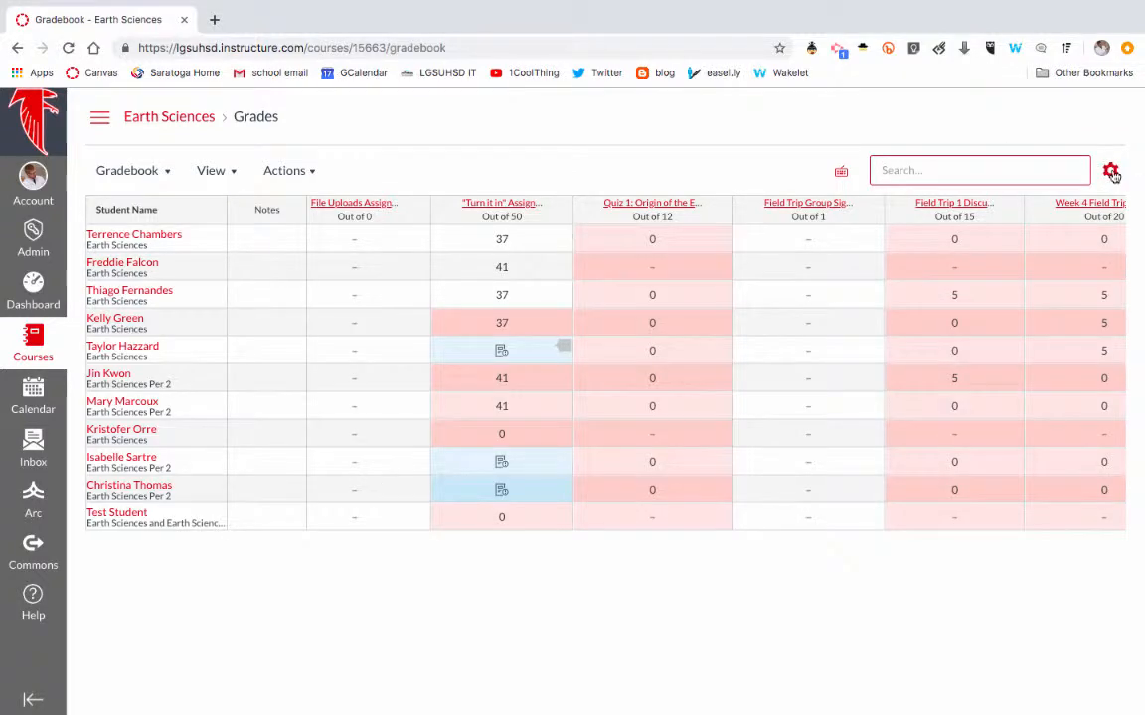
Examine the gradebook's late policy settings and leave them without saving.
left_click(1110, 171)
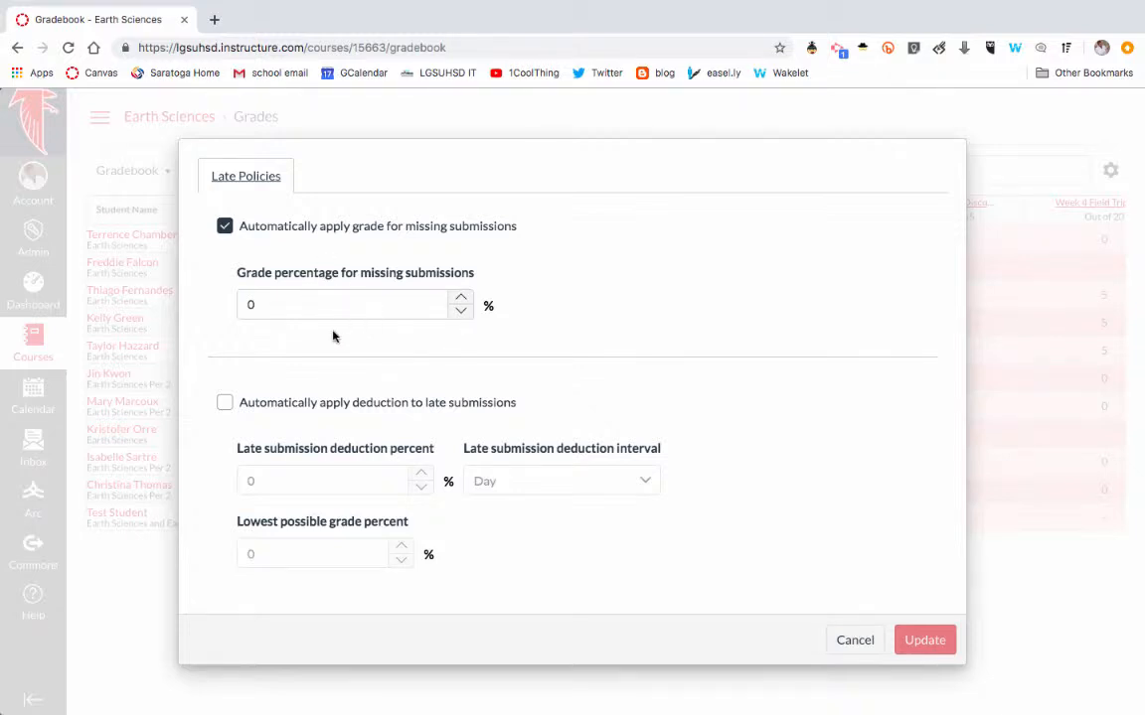
left_click(867, 641)
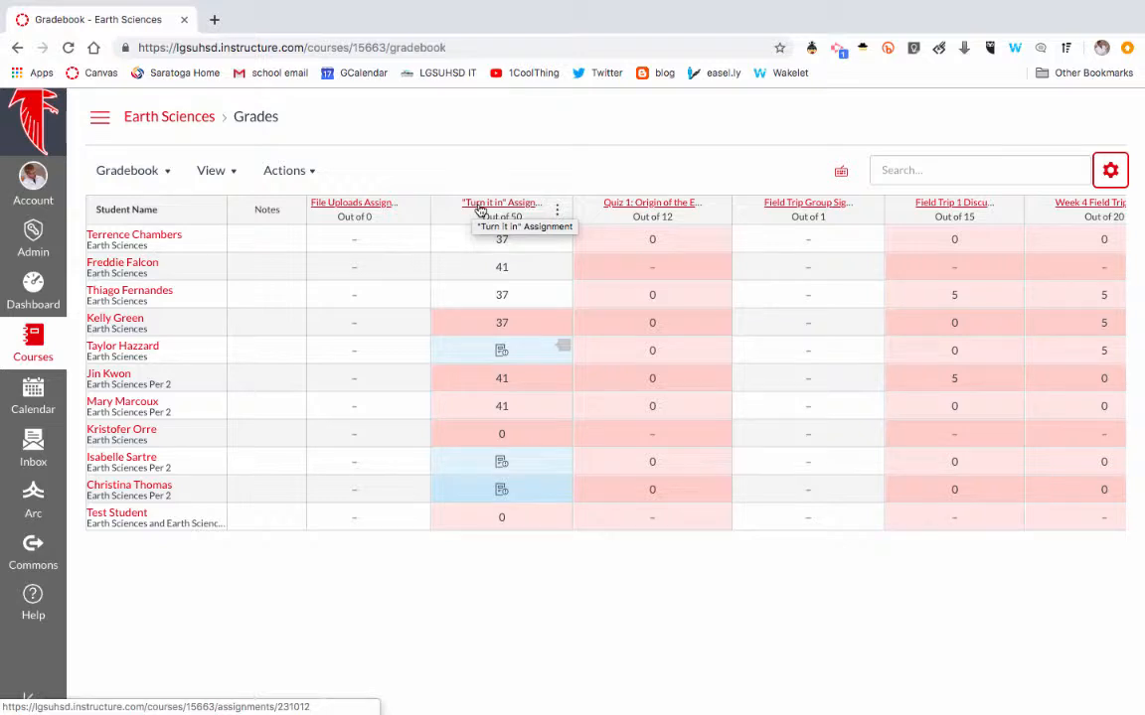
Start a message for the "Turn it in" Assignment addressed to students who scored more than 10.
left_click(558, 215)
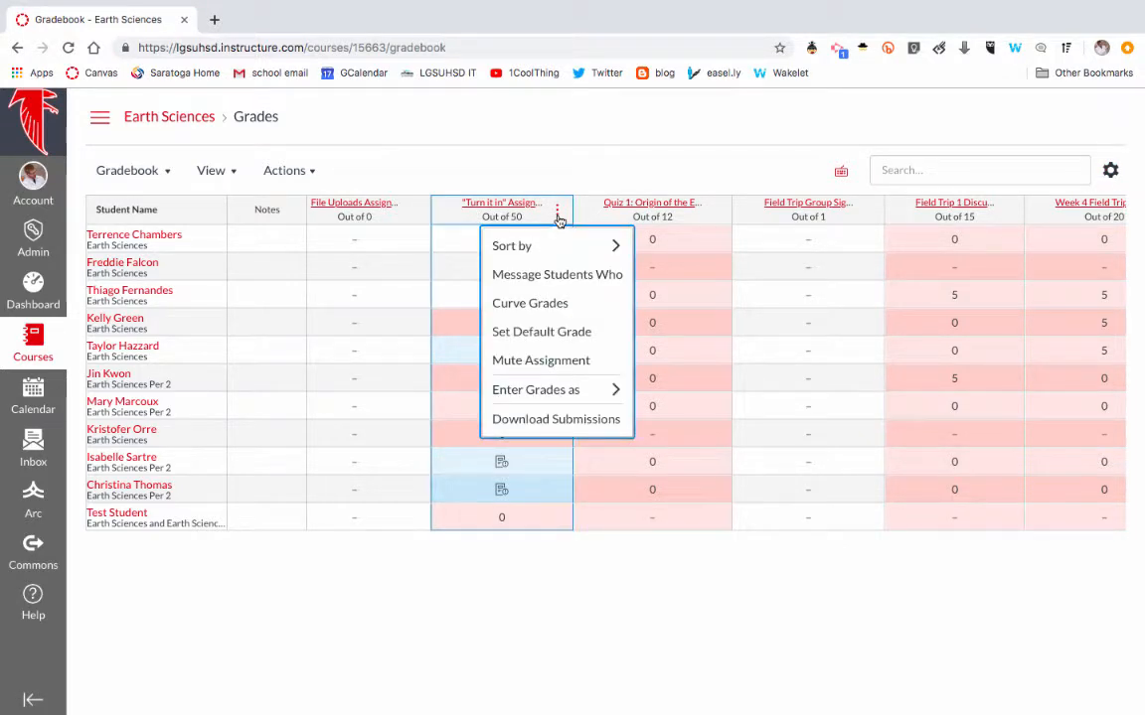
mouse_move(563, 256)
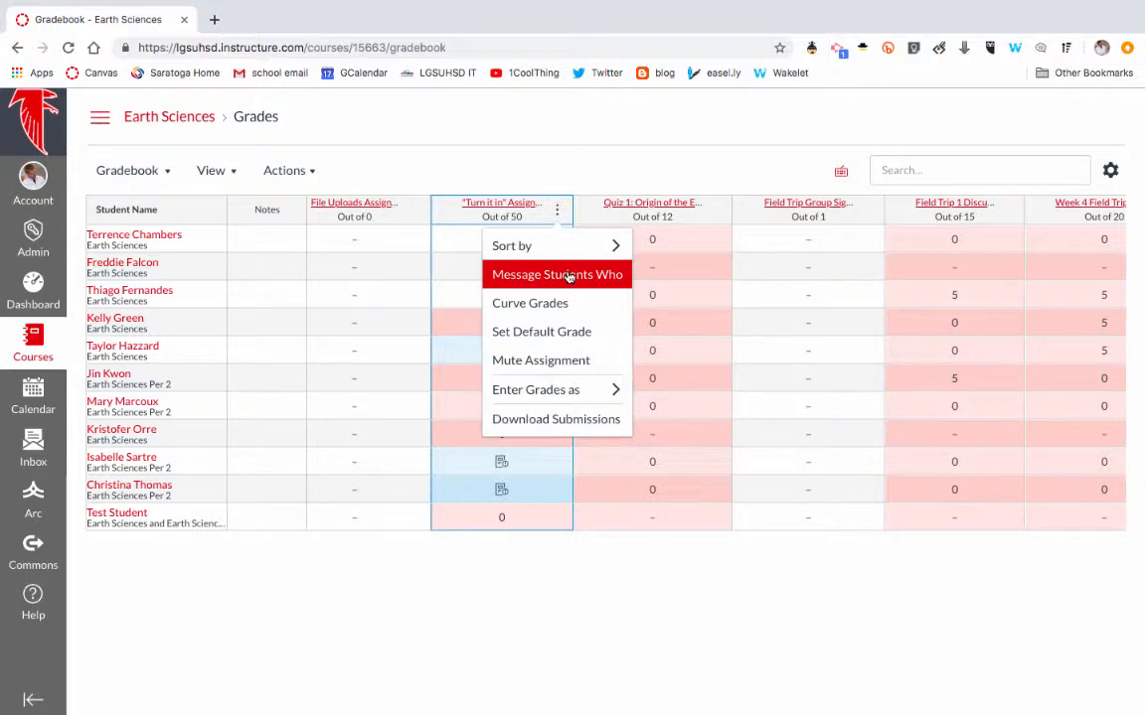
left_click(569, 276)
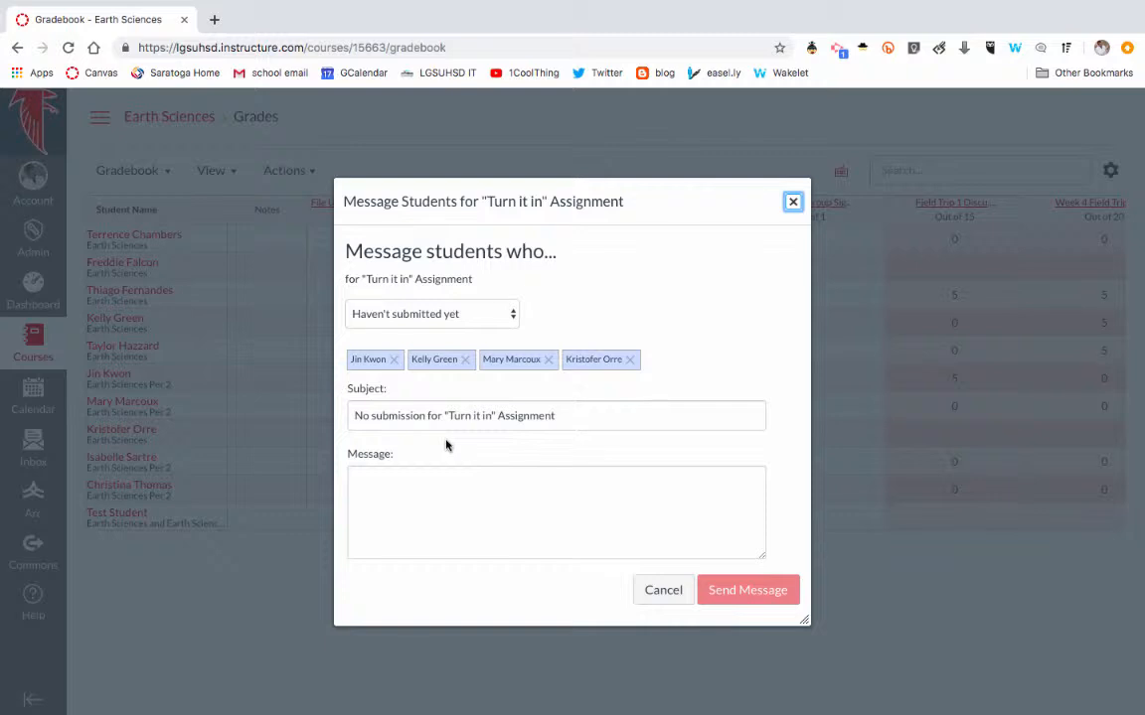
left_click(481, 313)
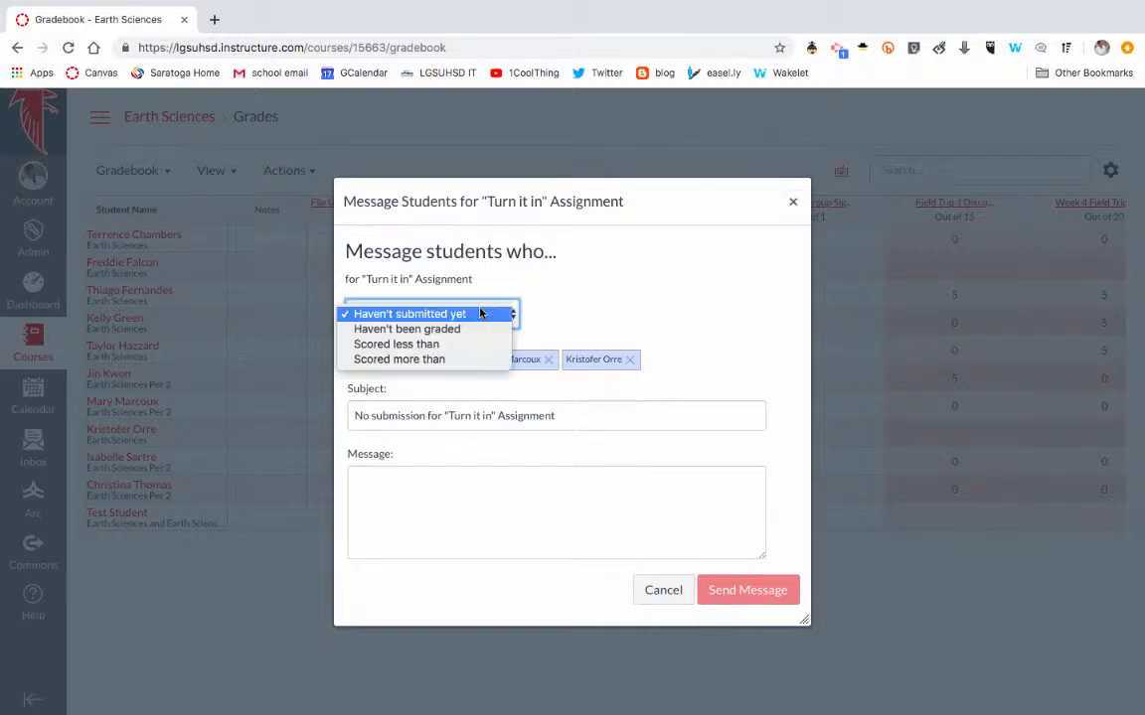
left_click(466, 359)
left_click(533, 316)
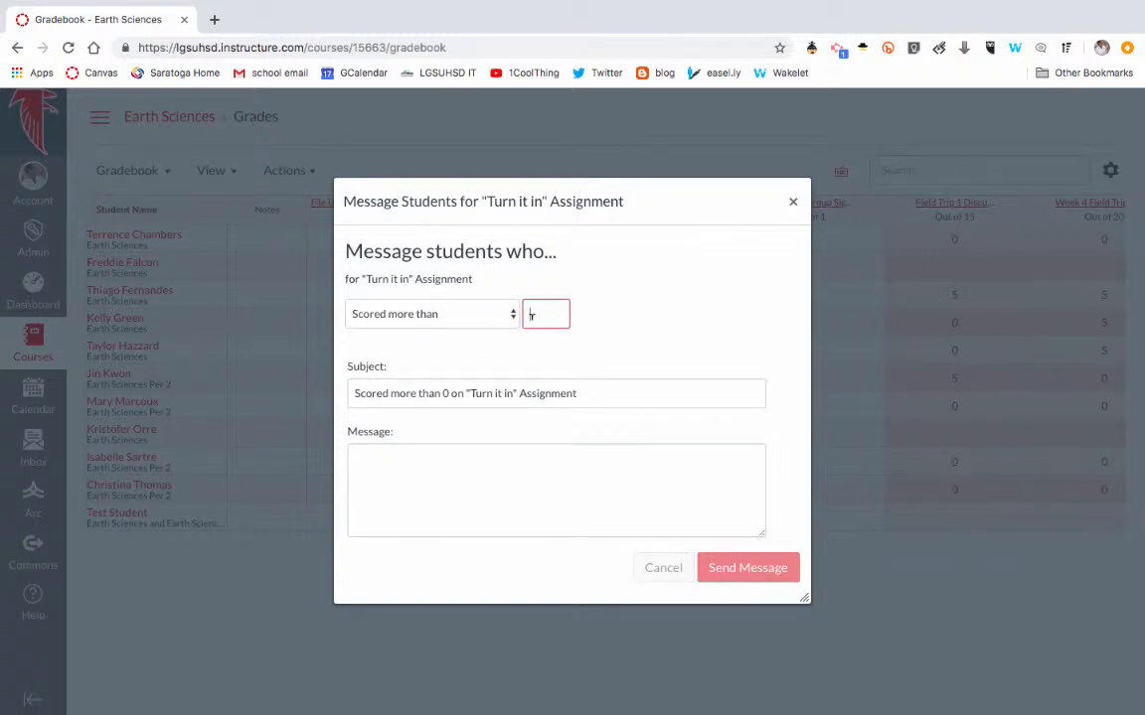
type("10")
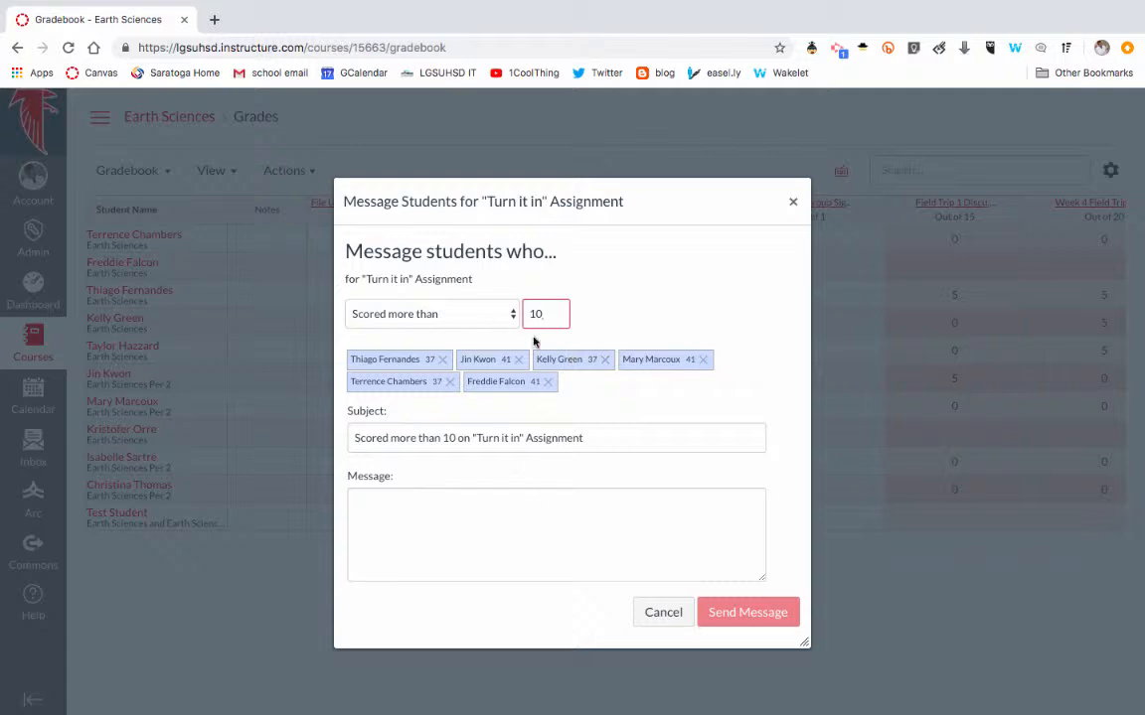
Switch the message recipients to students who haven't submitted yet, and close the message without sending it.
left_click(487, 324)
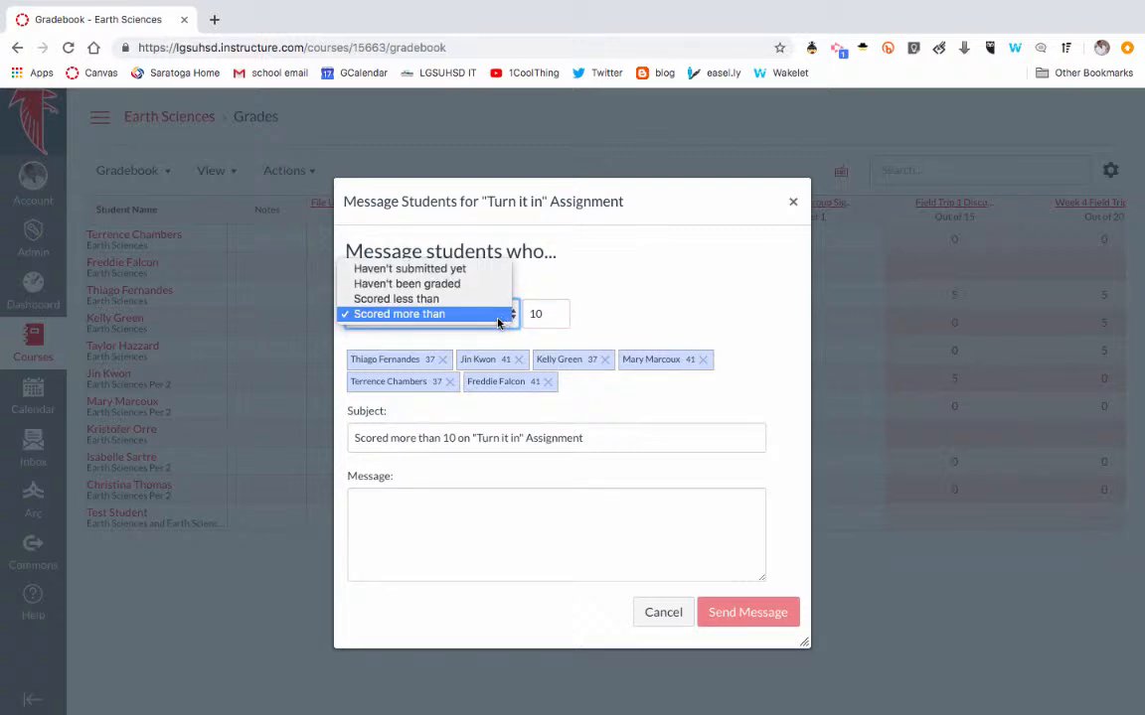
left_click(487, 501)
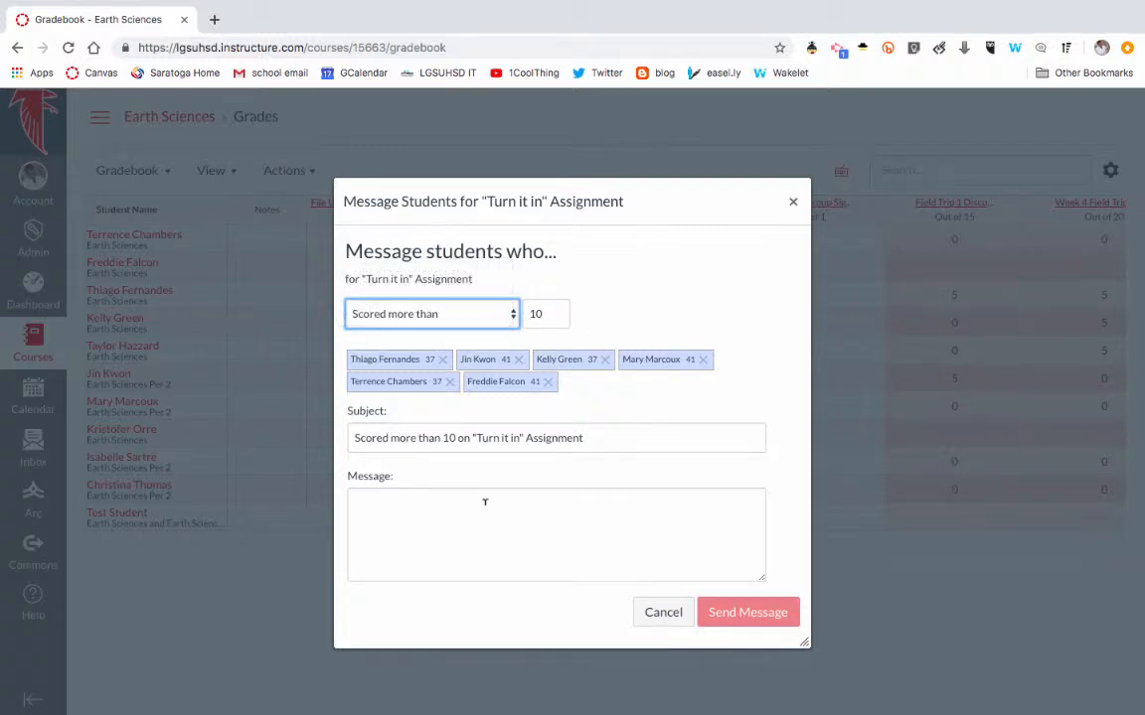
left_click(424, 500)
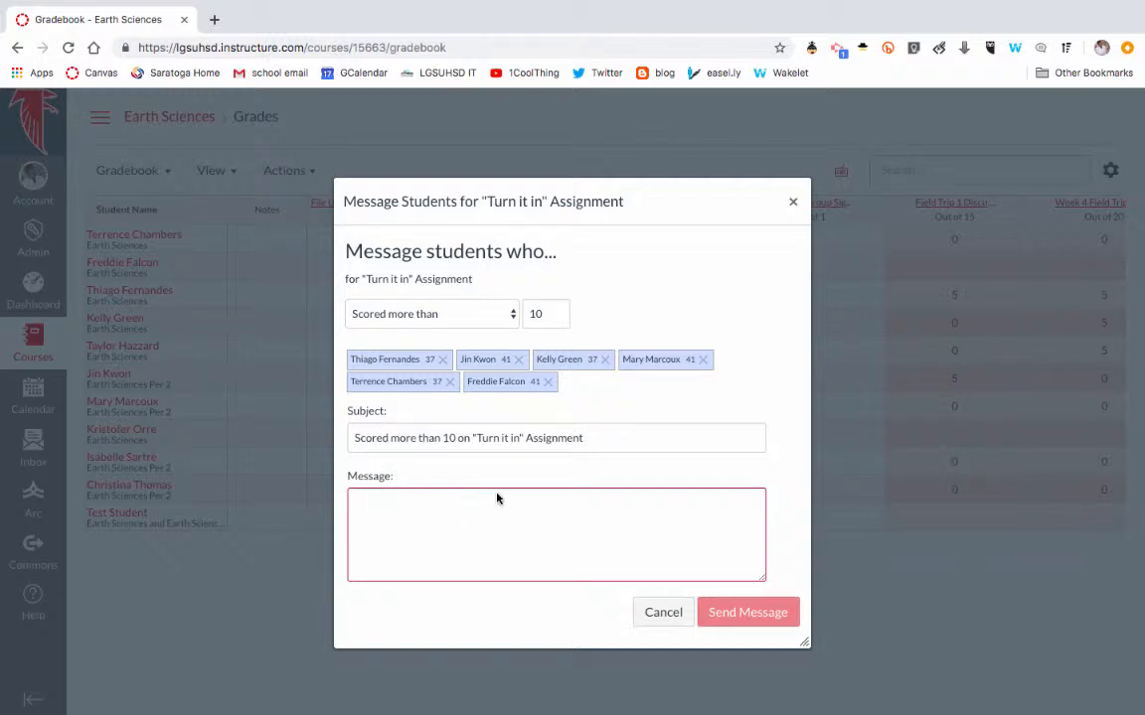
left_click(459, 320)
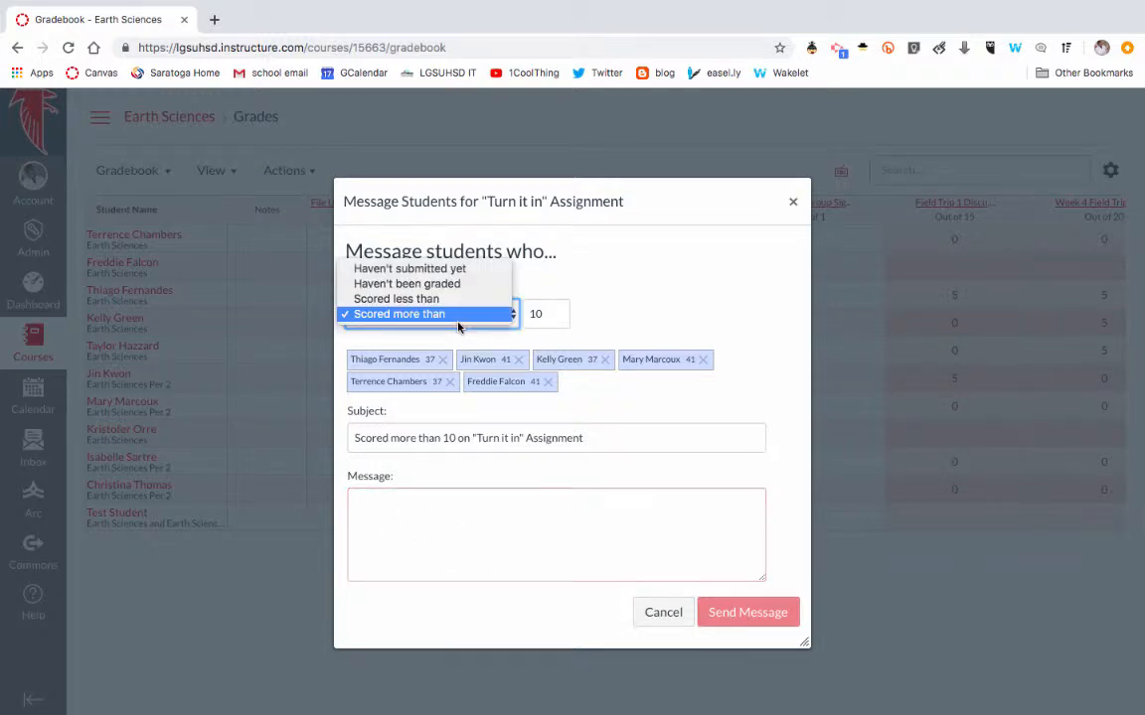
left_click(477, 268)
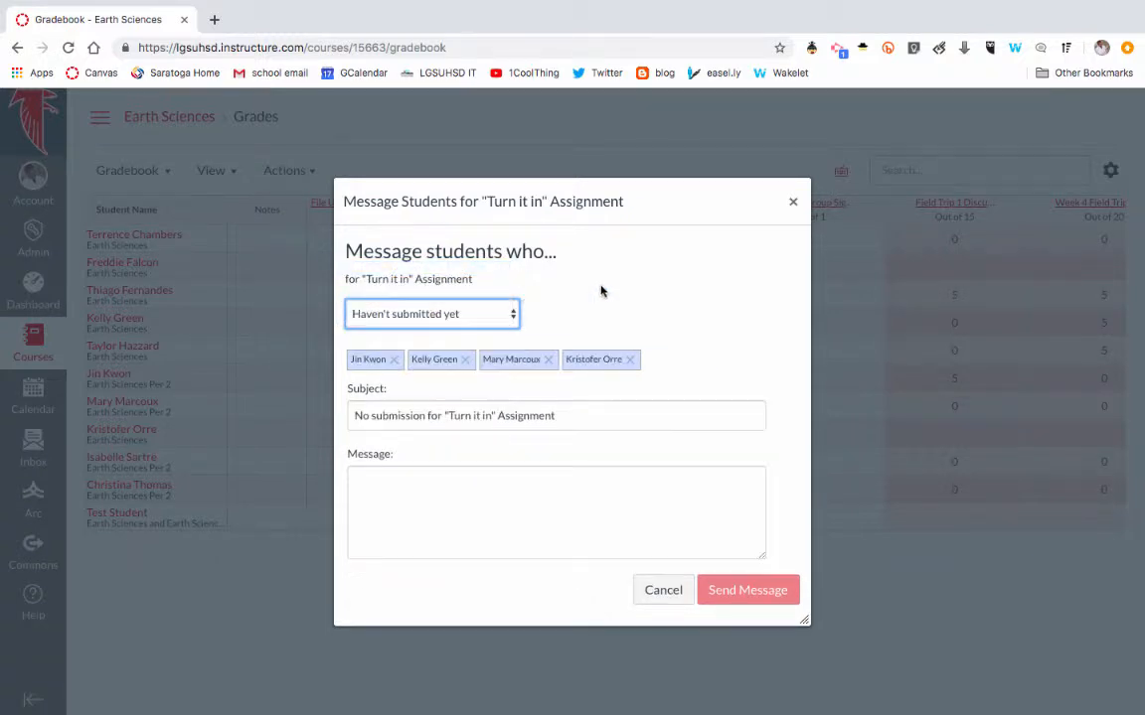
left_click(793, 205)
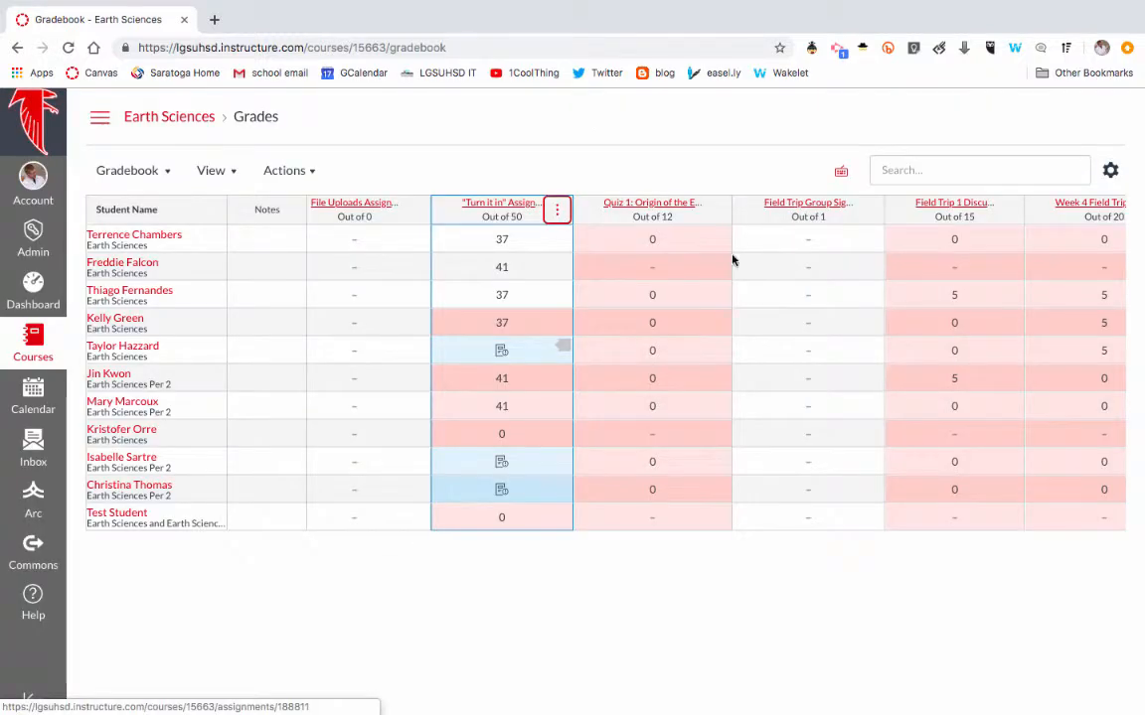
Set a default grade of 10 for all students on the File Uploads Assignment without overwriting already-entered grades.
left_click(557, 210)
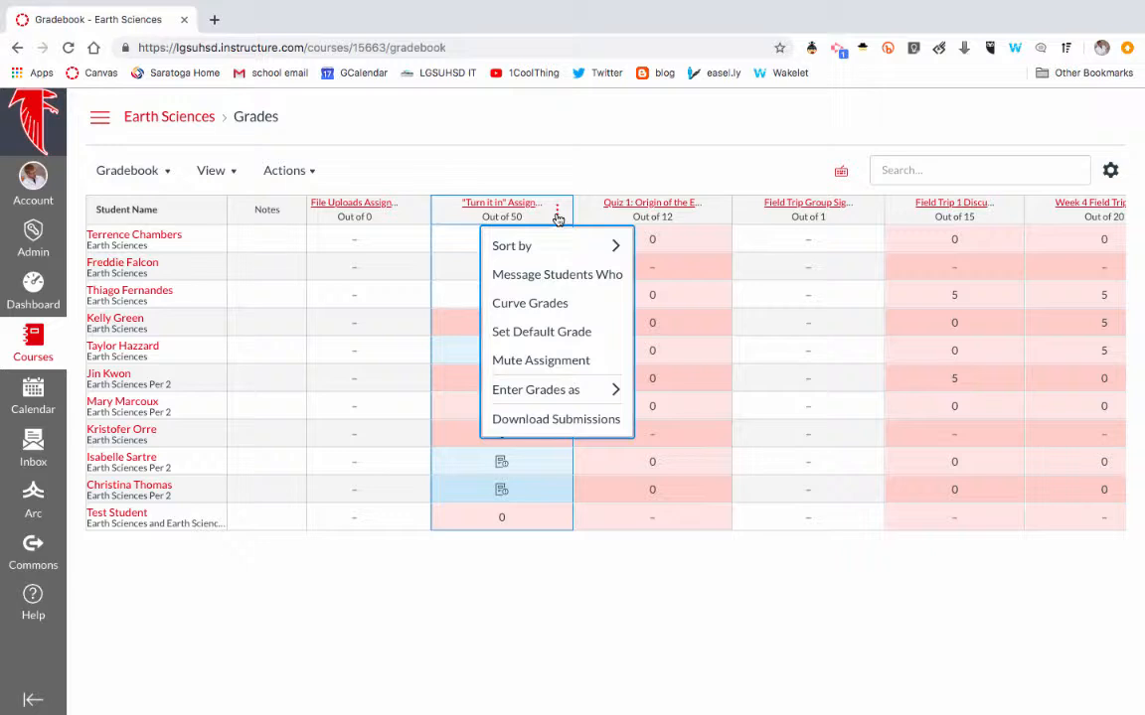
left_click(511, 169)
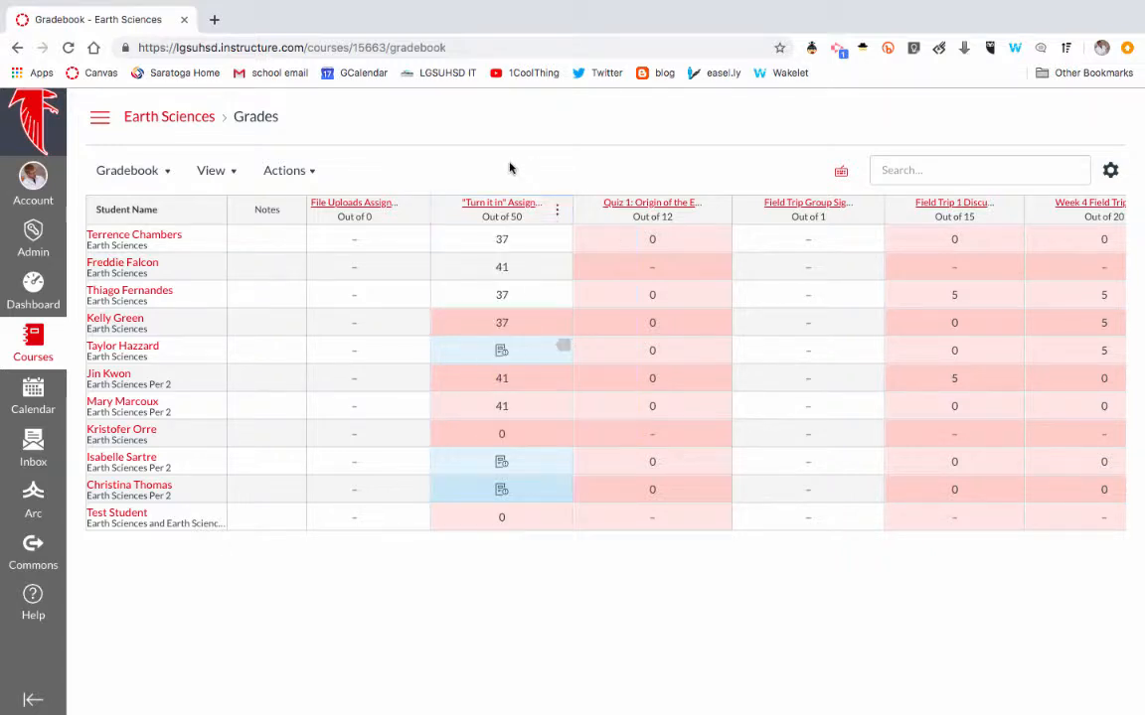
left_click(416, 212)
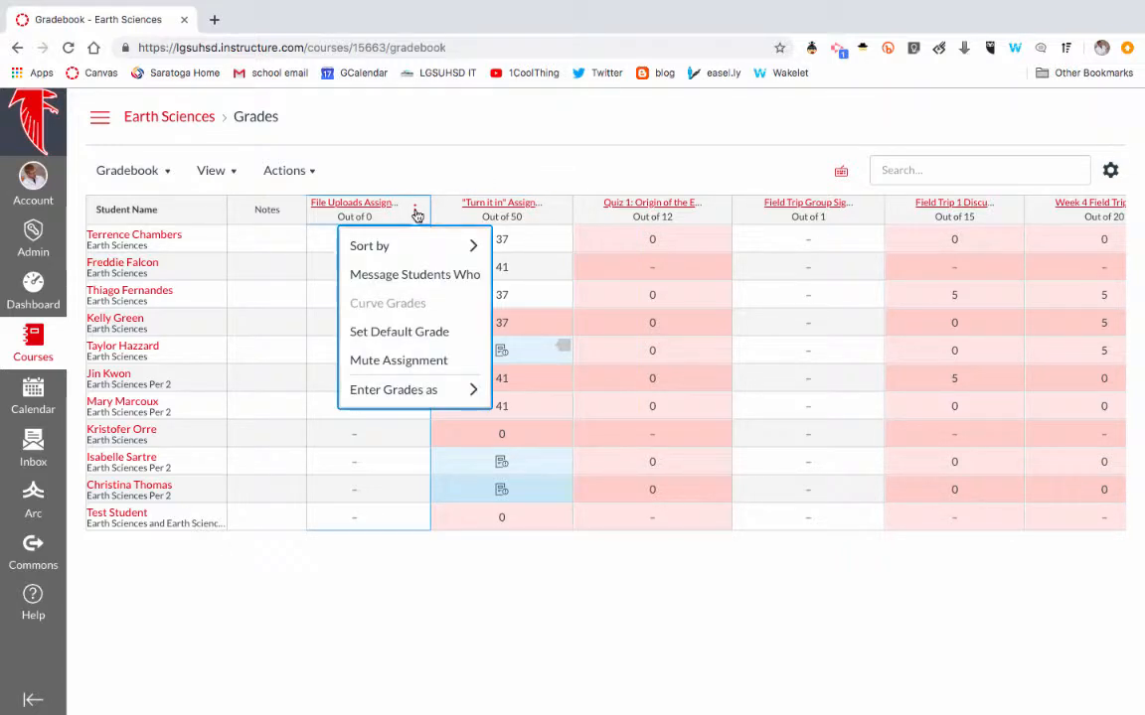
left_click(413, 340)
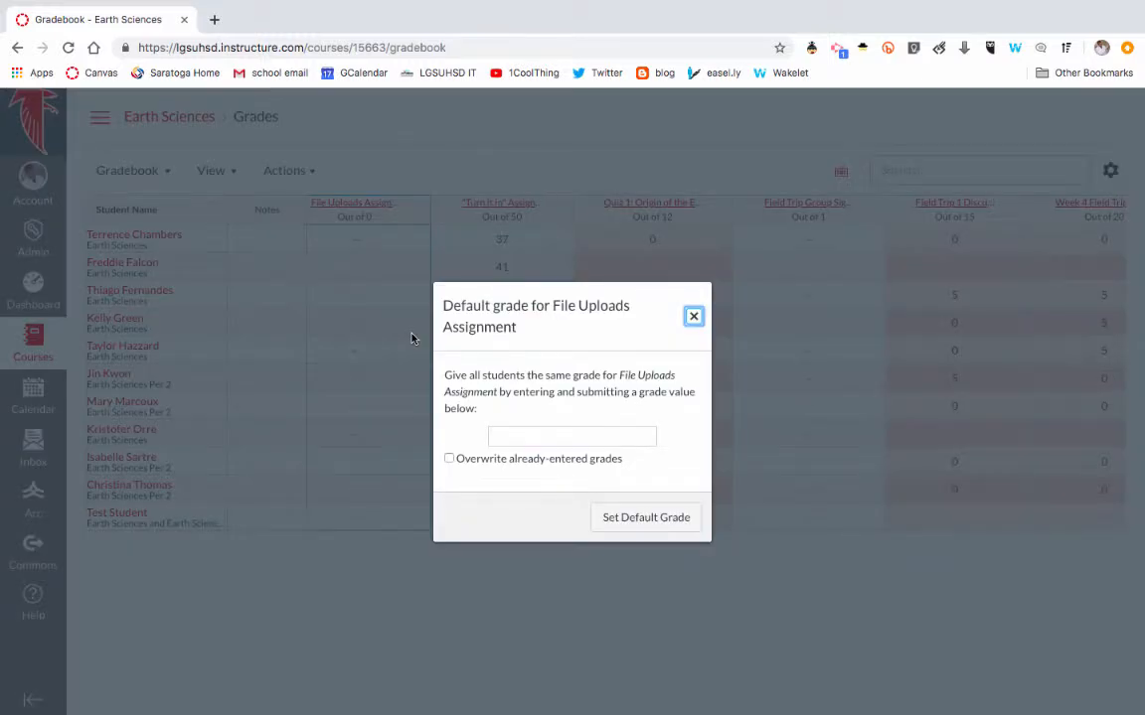
left_click(535, 434)
type("10")
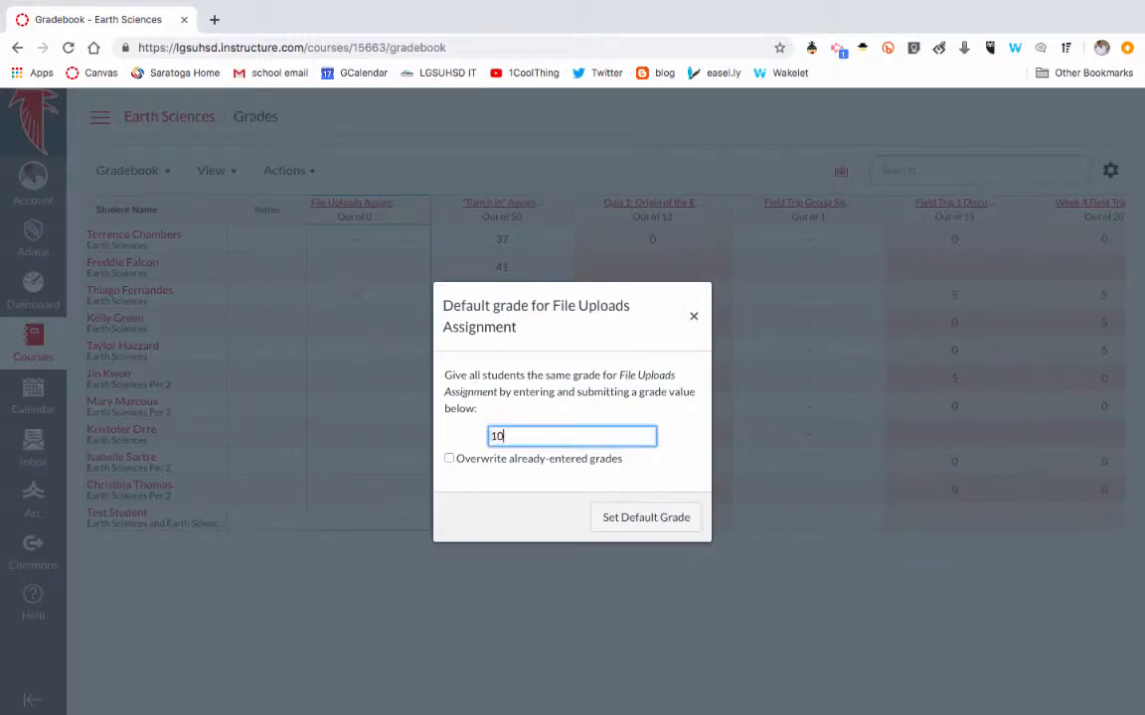
key("Return")
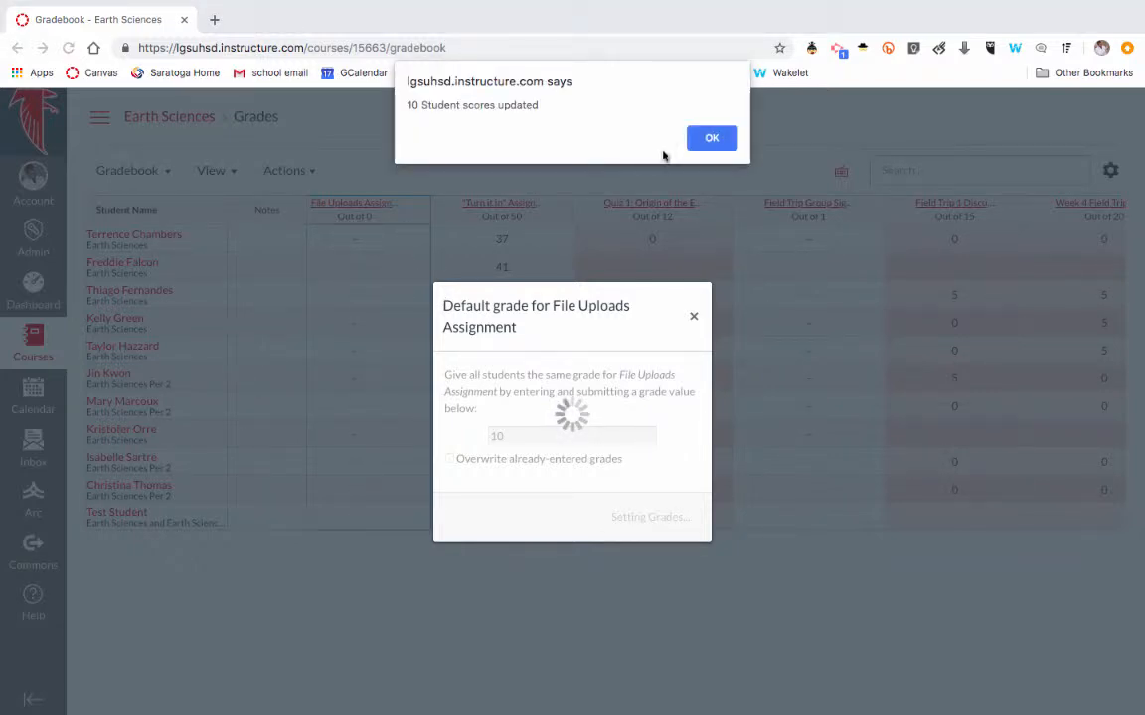
Set the third listed student's File Uploads Assignment status to Missing and close the submission details.
left_click(710, 135)
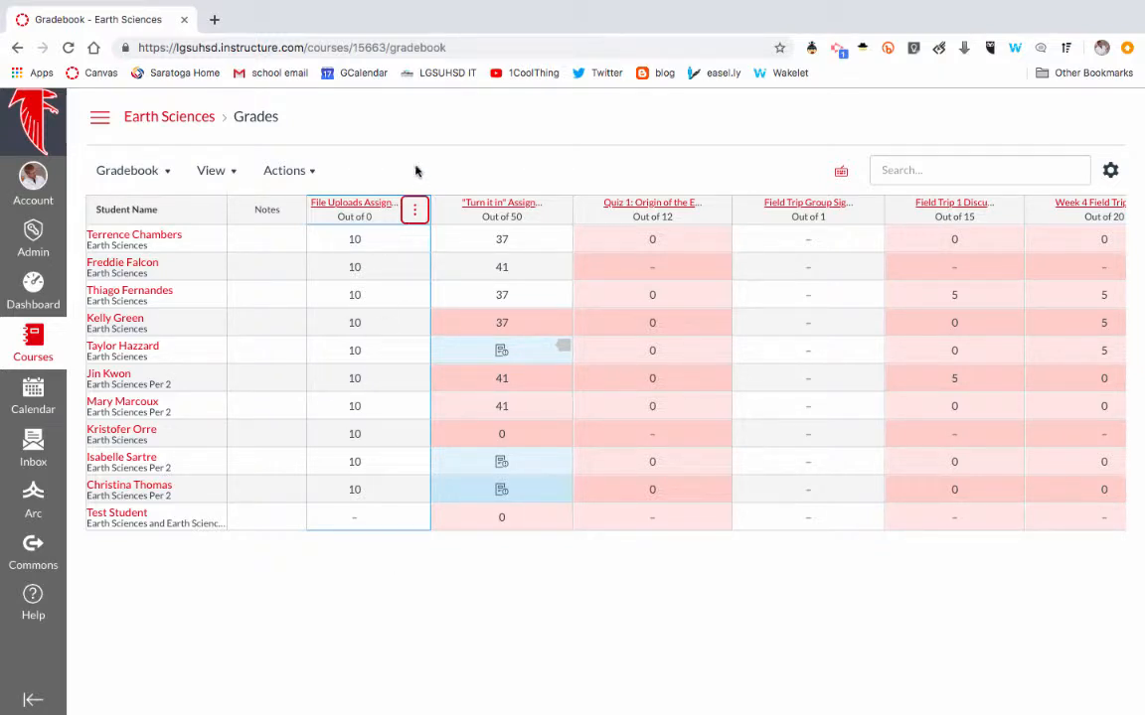
left_click(361, 293)
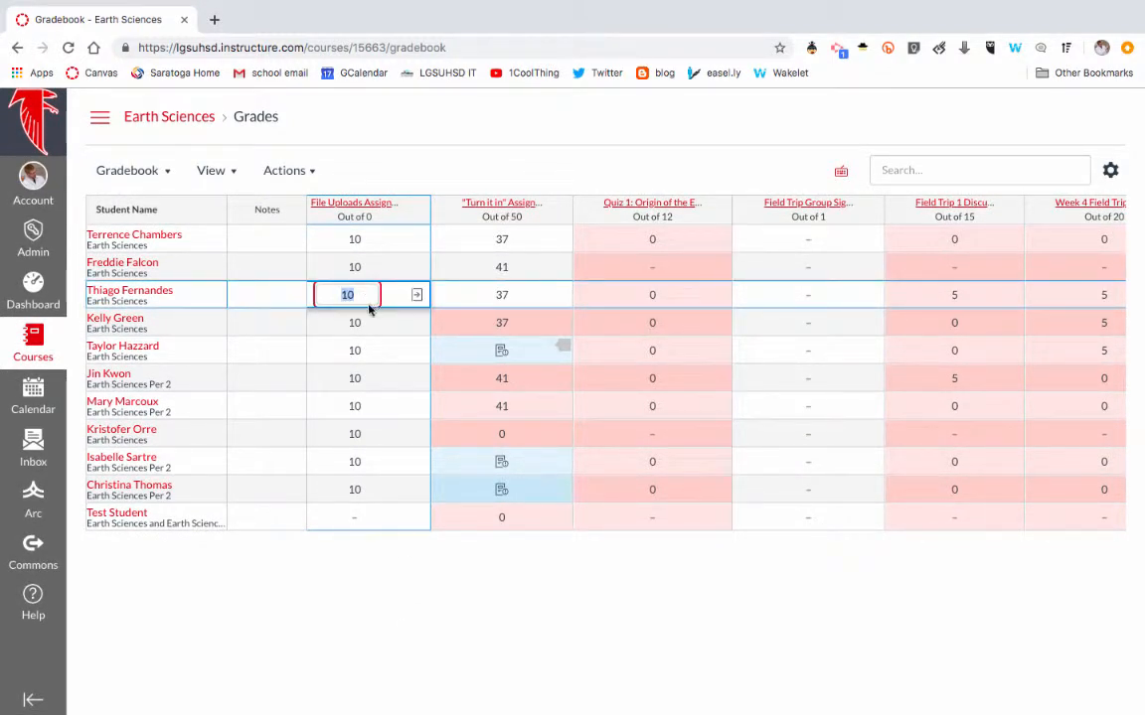
left_click(416, 295)
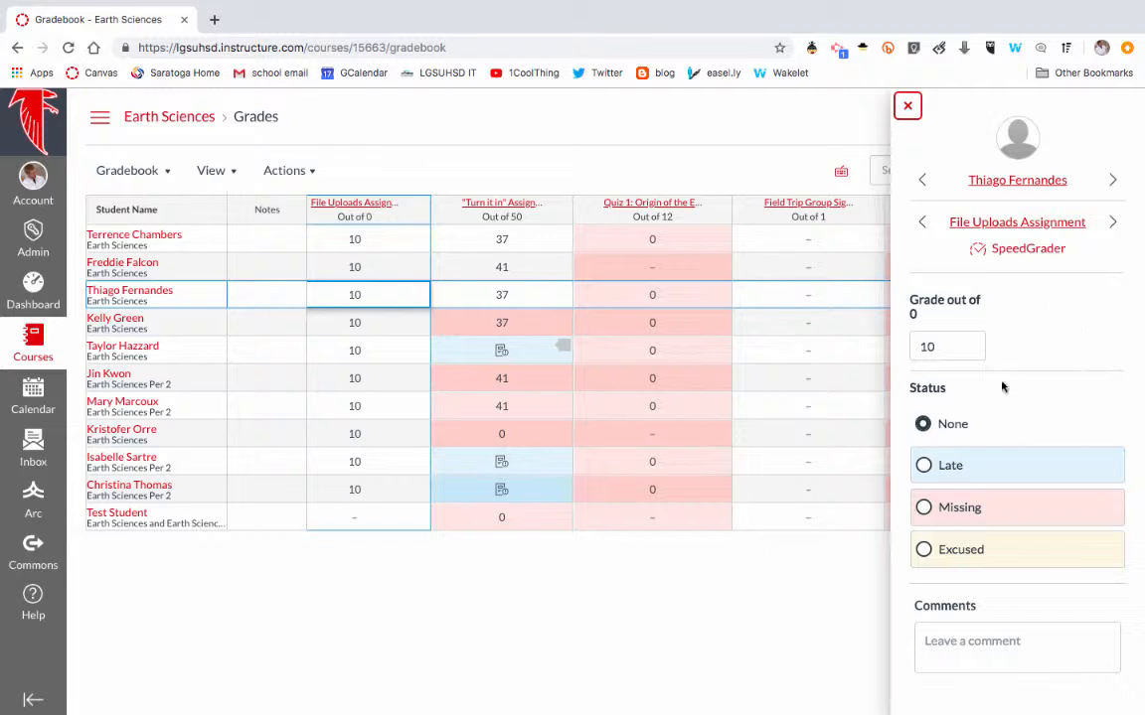
left_click(924, 509)
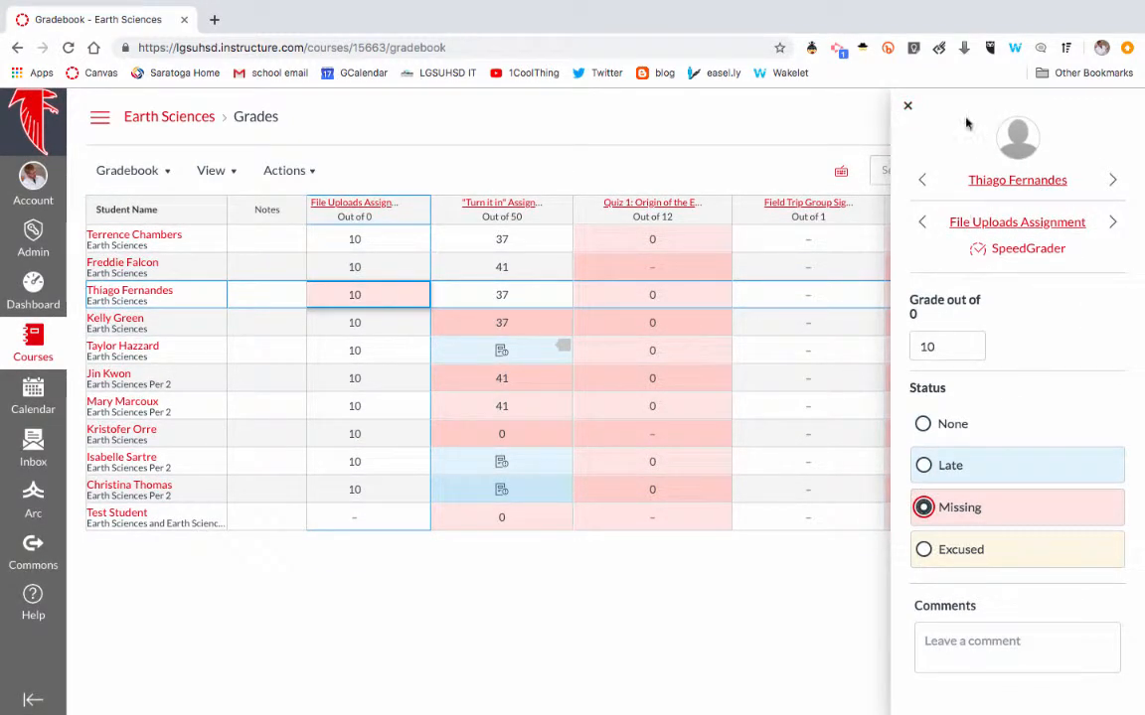
left_click(907, 106)
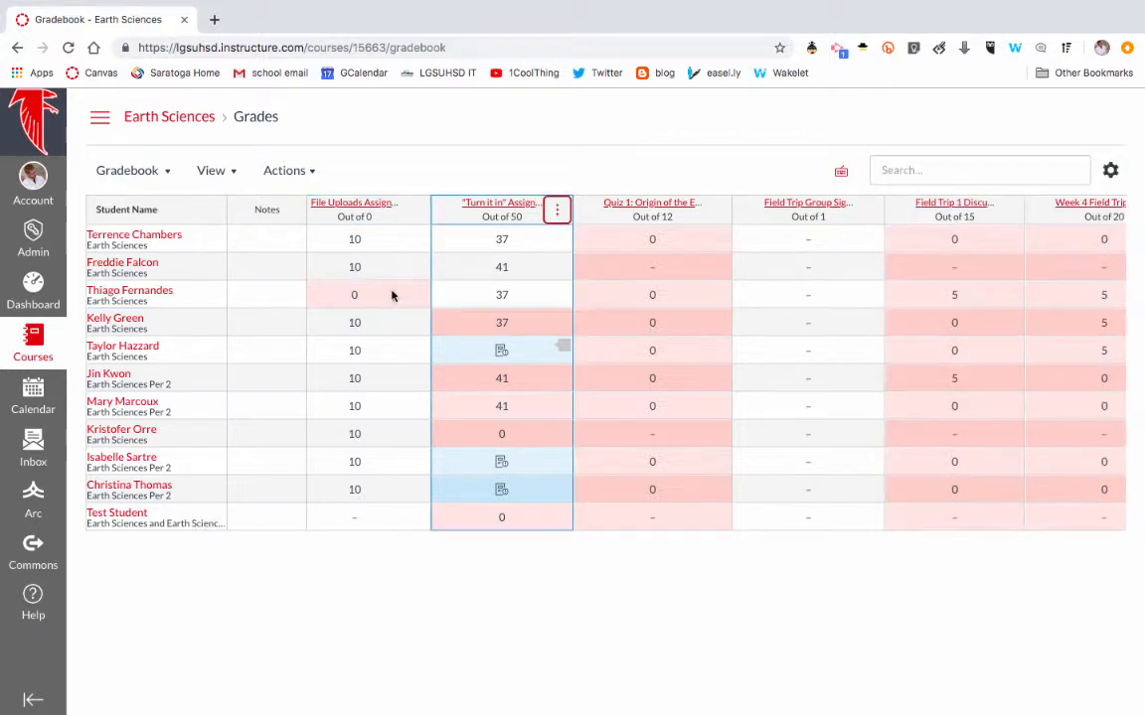
Mute the "Turn it in" Assignment so students cannot see its grades or comments.
left_click(556, 210)
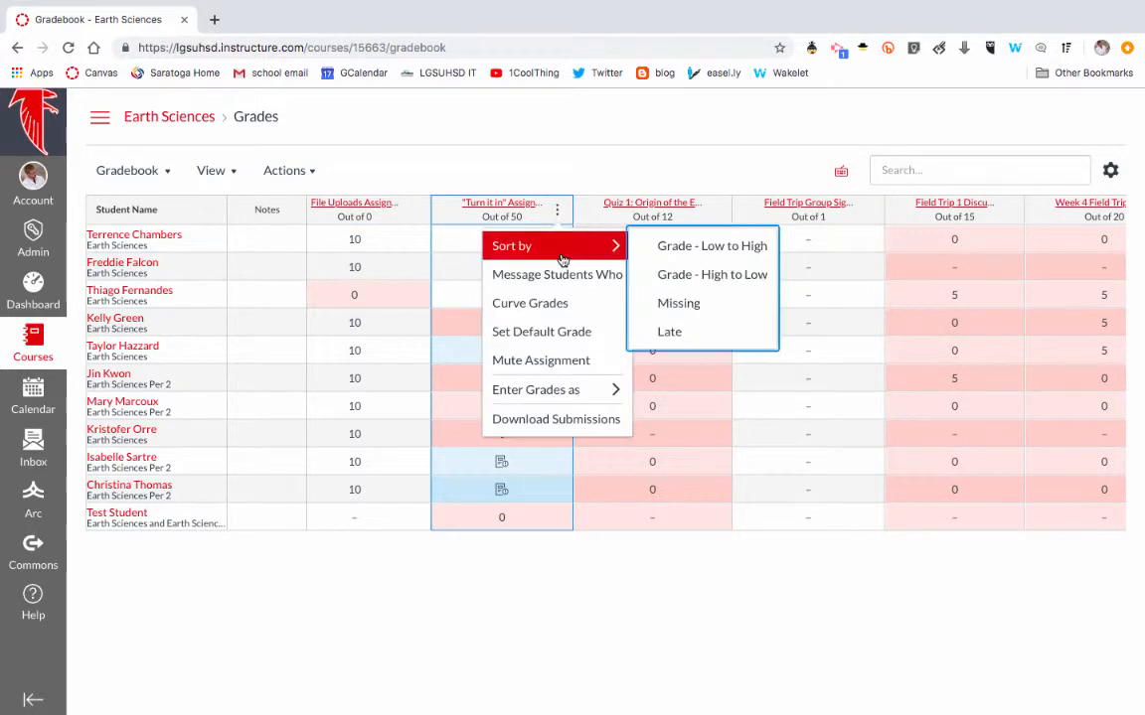
left_click(571, 366)
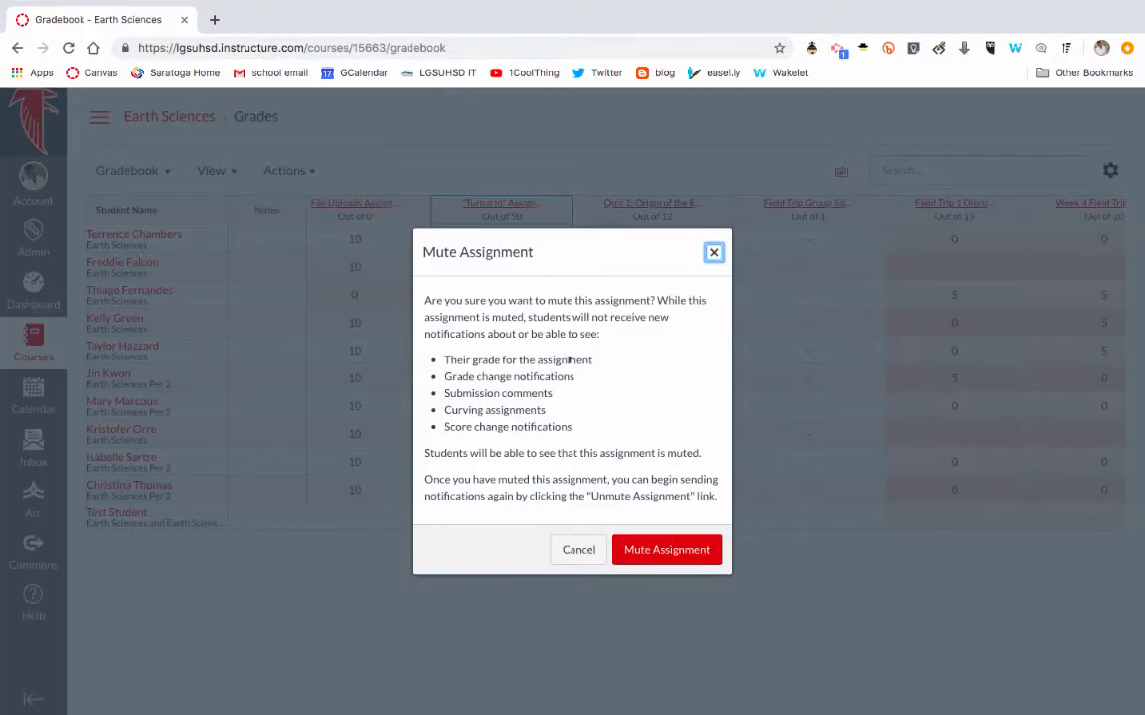
left_click(695, 554)
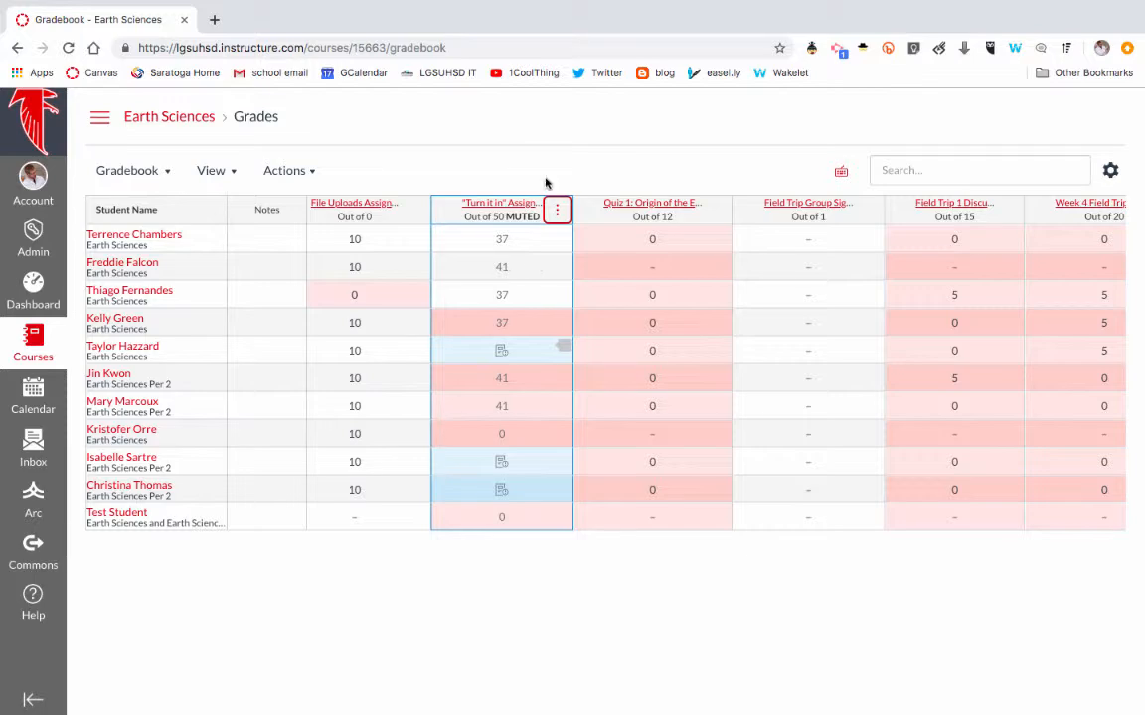
scroll(511, 500, "down", 1)
Review the column options of the muted "Turn it in" Assignment, including unmuting, grade entry and sorting.
left_click(558, 212)
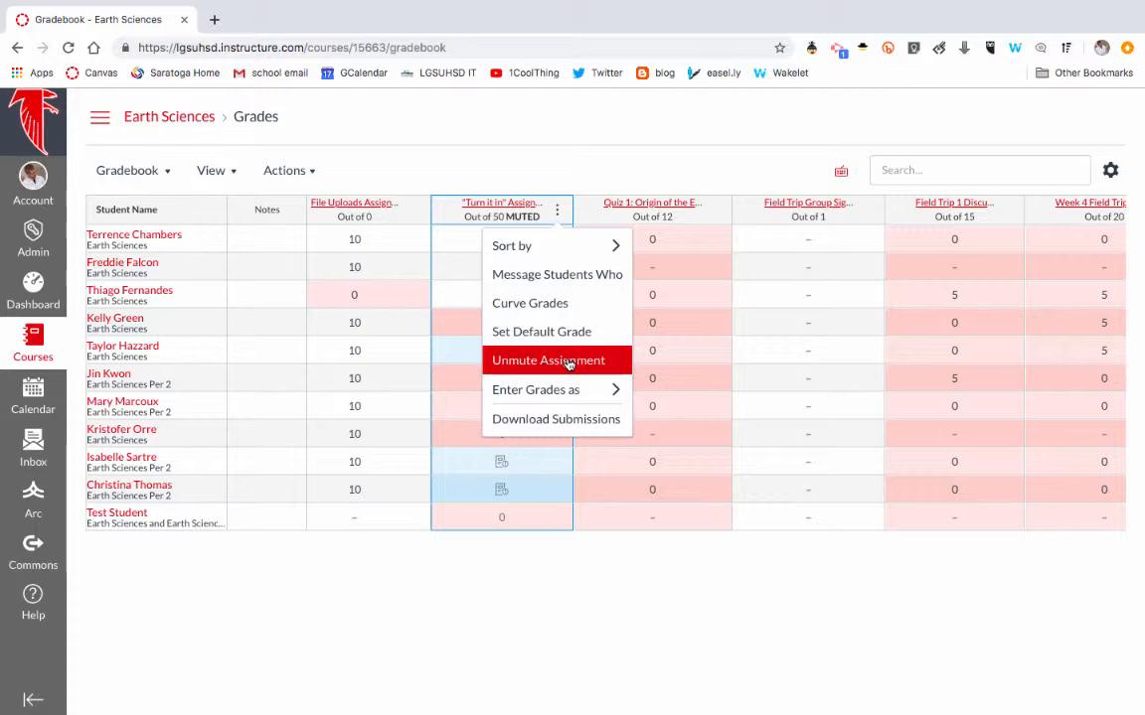
mouse_move(573, 392)
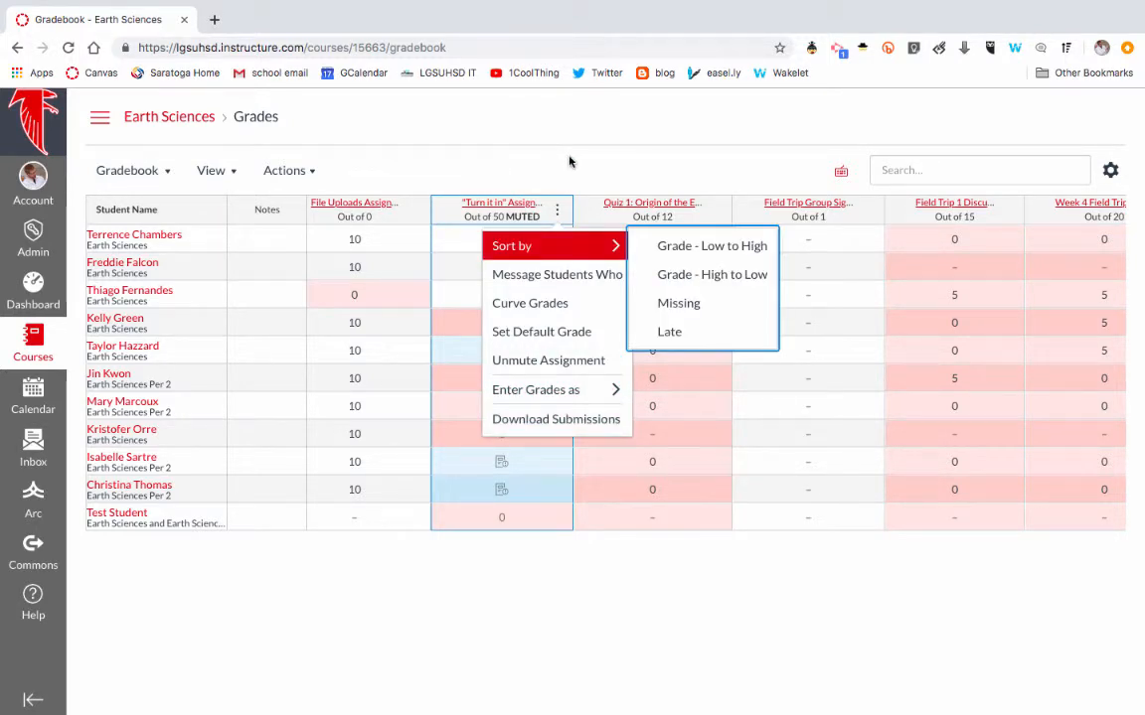
left_click(553, 183)
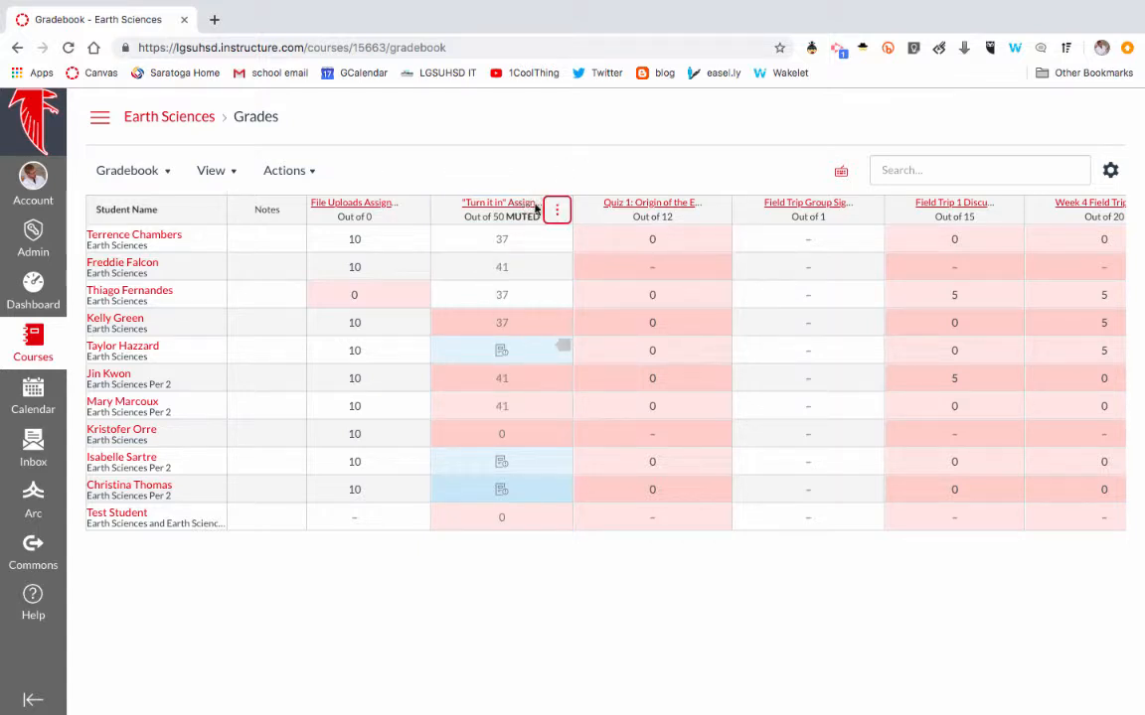
left_click(561, 213)
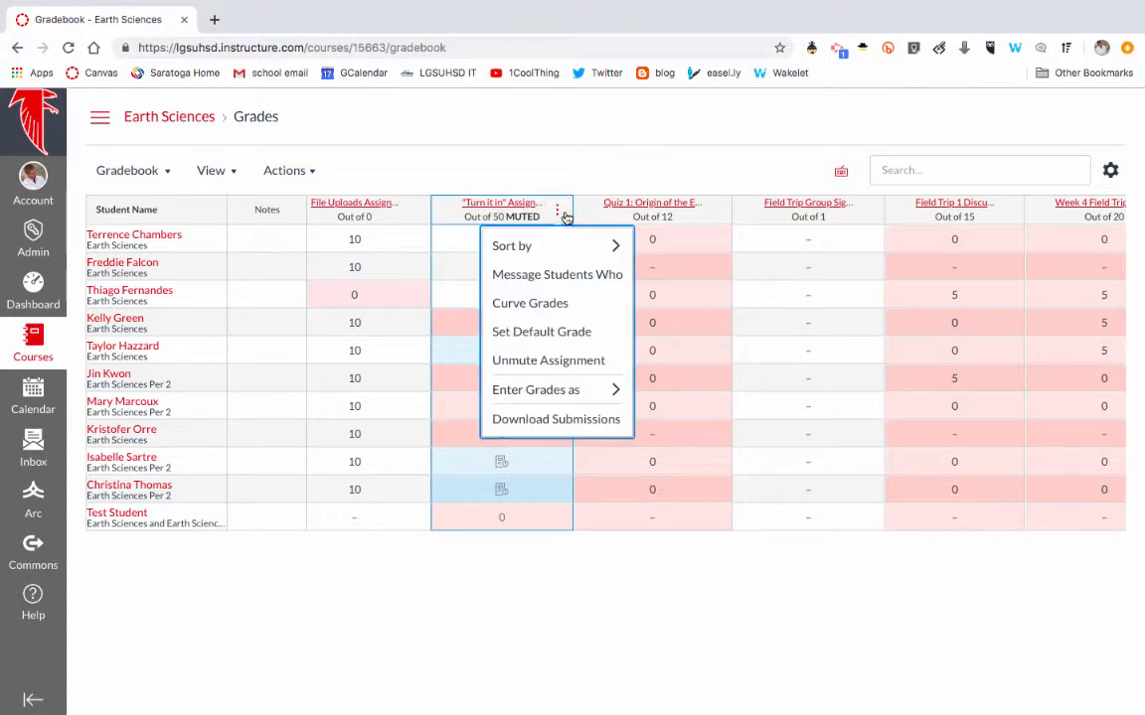
Open the "Turn it in" Assignment from its gradebook column, launch SpeedGrader for it and display the grading rubric.
left_click(522, 206)
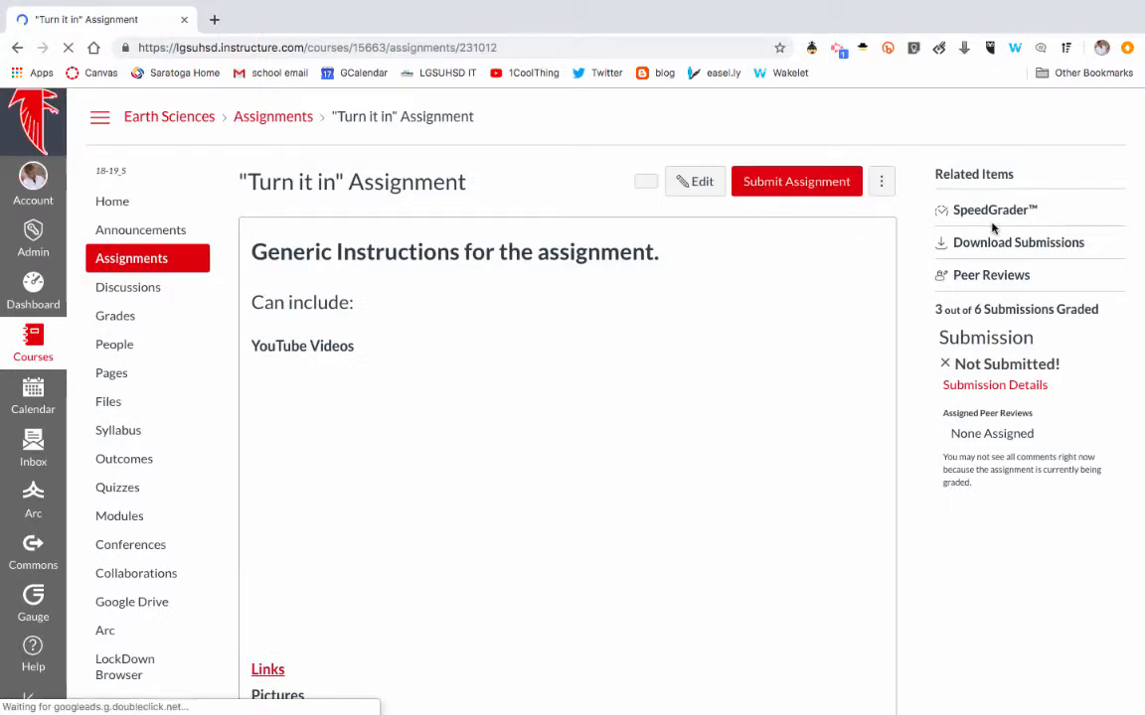
left_click(994, 211)
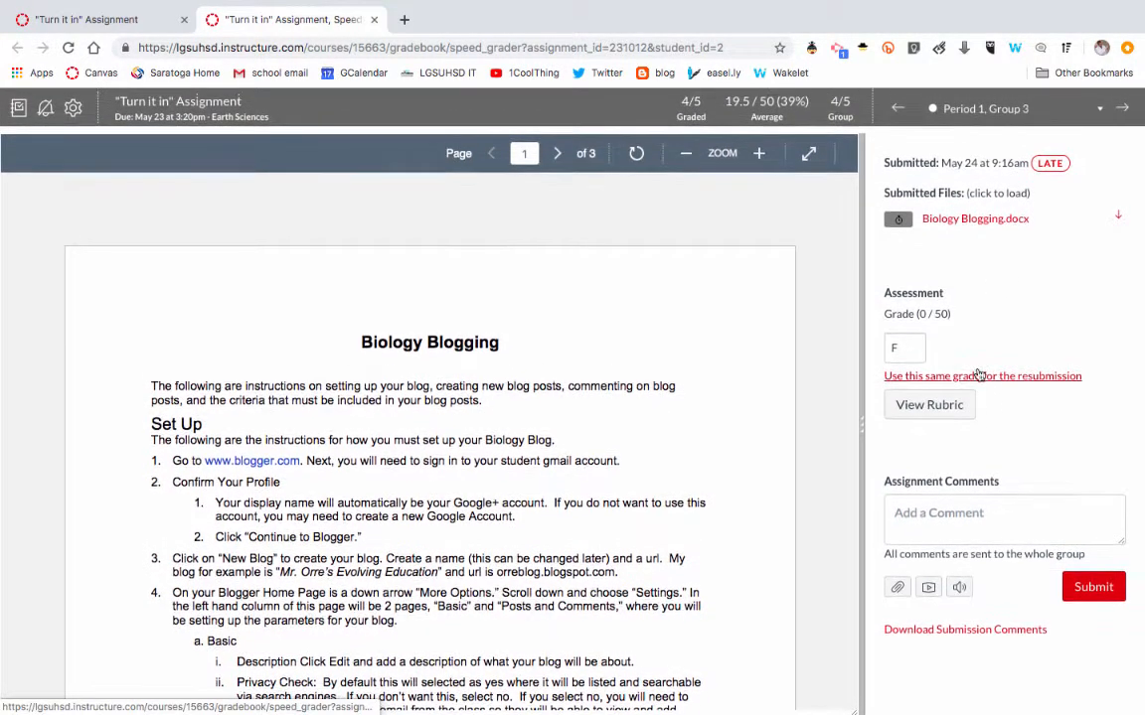
left_click(948, 403)
scroll(1009, 365, "down", 1)
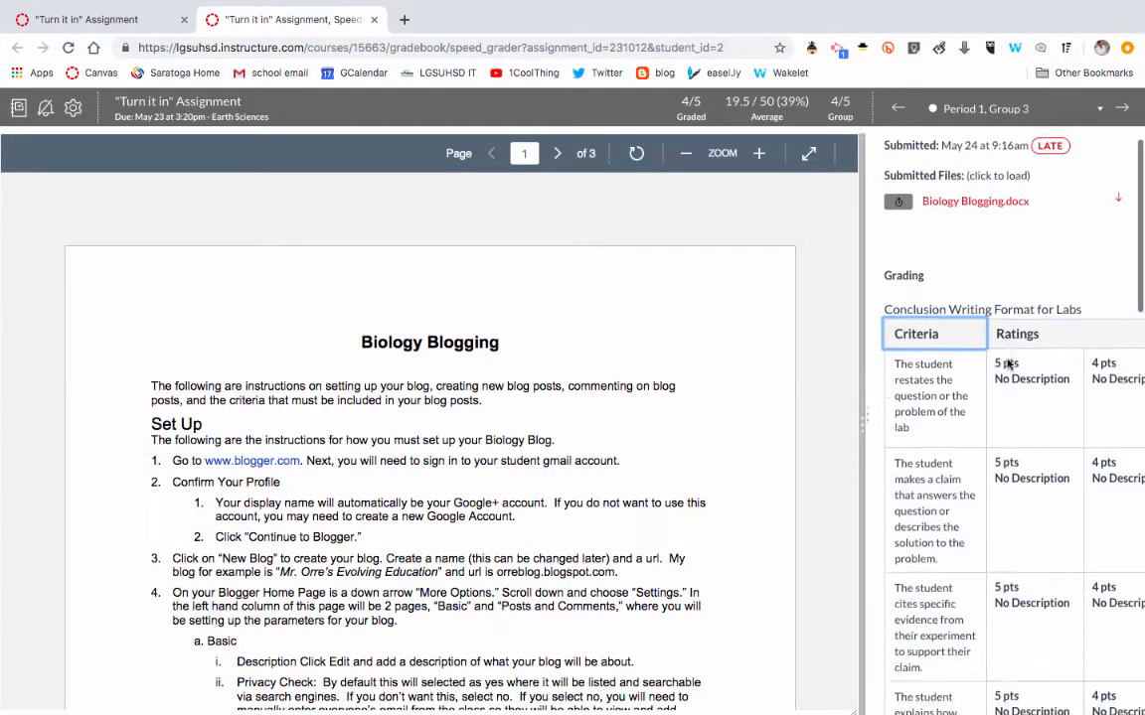
Rate the first rubric criterion 5 pts and the second 4 pts, and return to the gradebook without saving the rubric.
scroll(1009, 364, "down", 3)
left_click(1023, 342)
left_click(1111, 450)
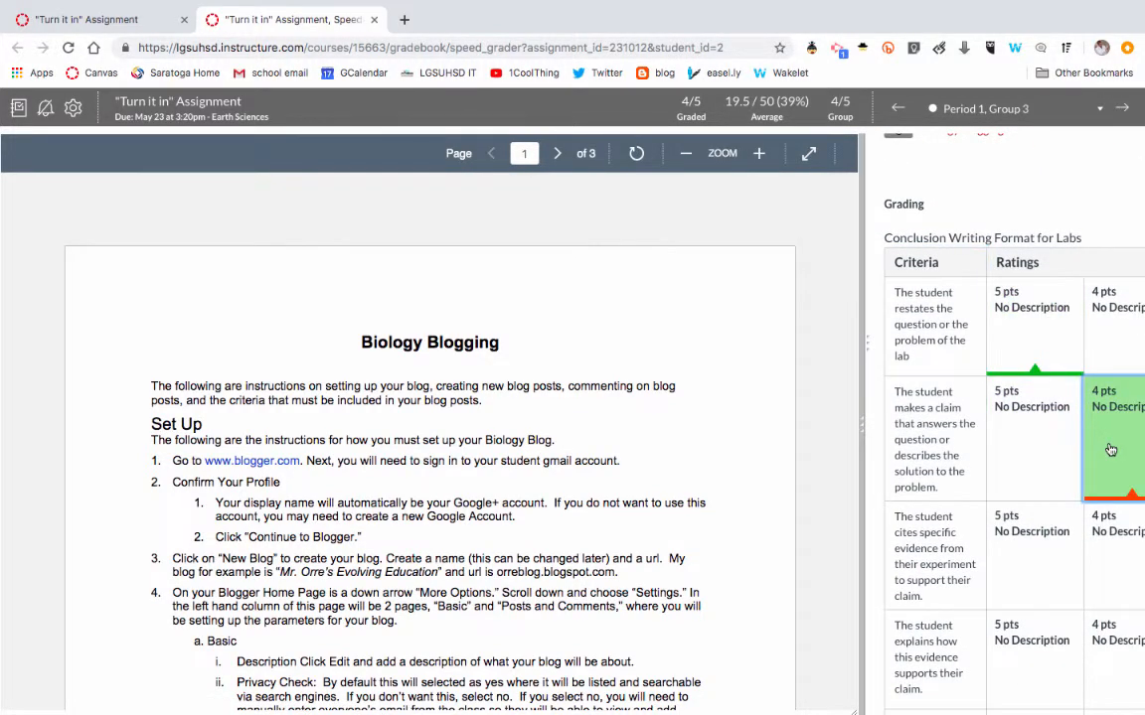
scroll(1110, 451, "down", 3)
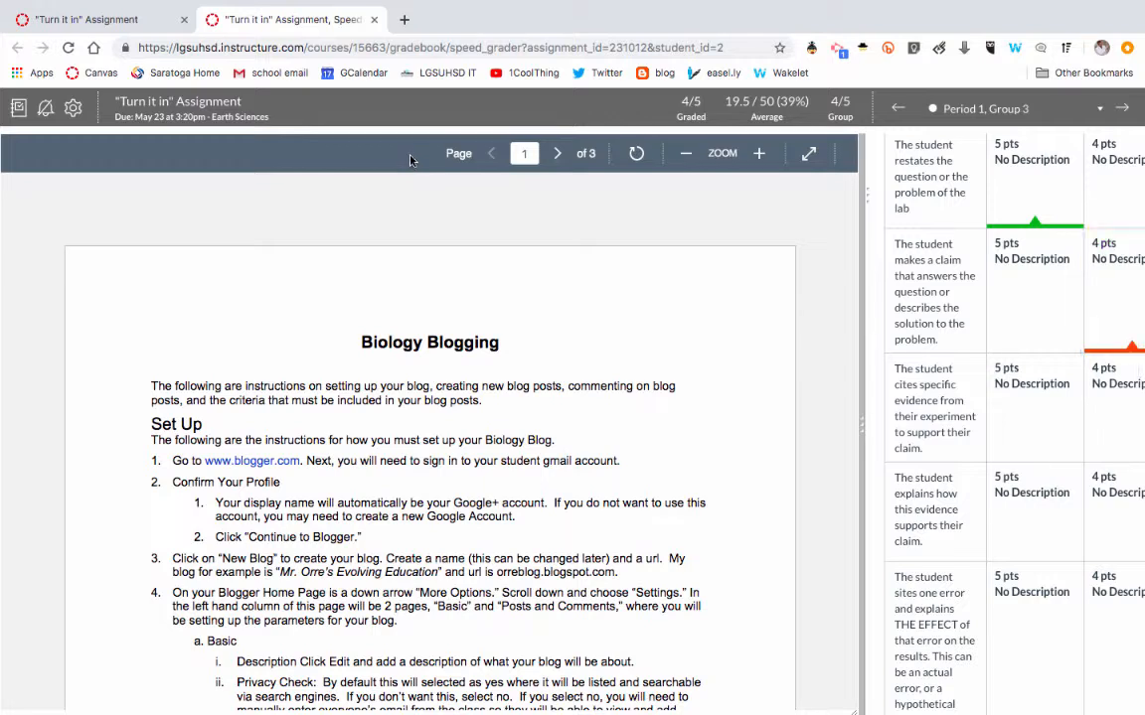
left_click(18, 112)
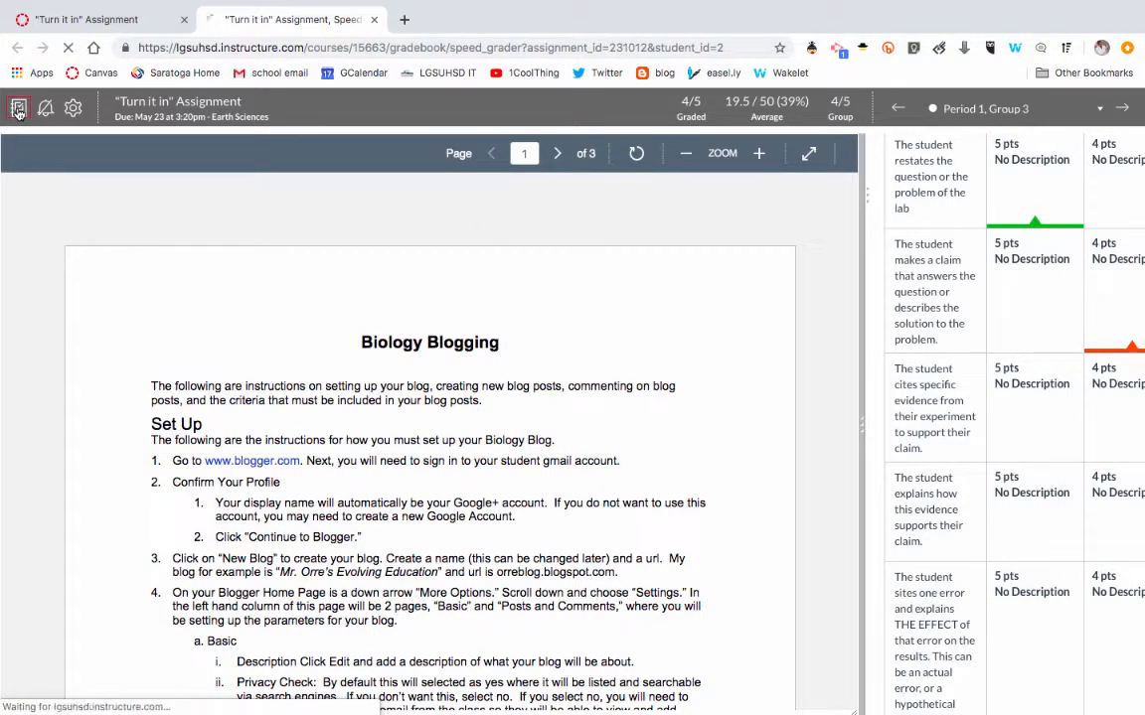